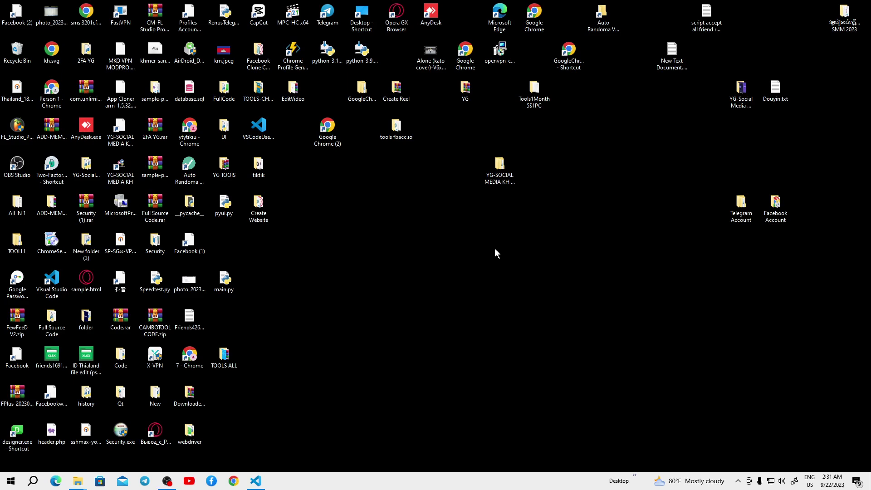
Step: Open the YG-SOCIAL MEDIA KH website from the desktop and locate the Tools-Downloader-Kuaishou-Ver5.09 entry
double_click(117, 176)
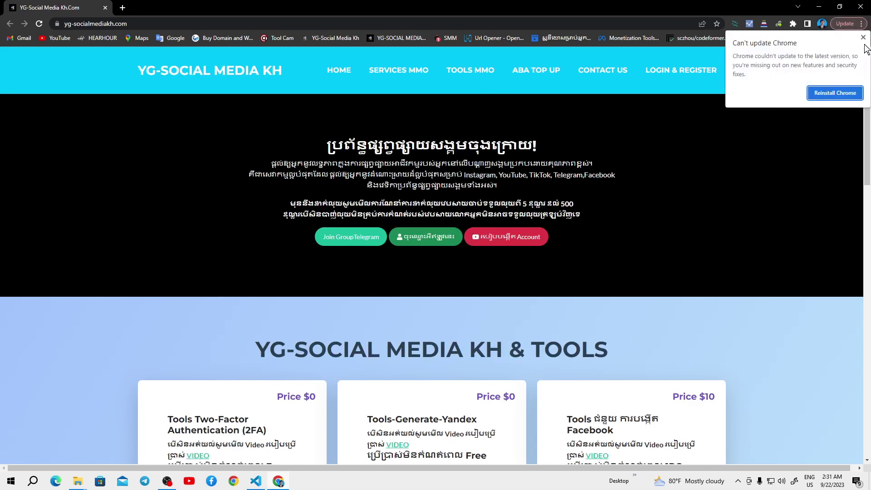
left_click(864, 38)
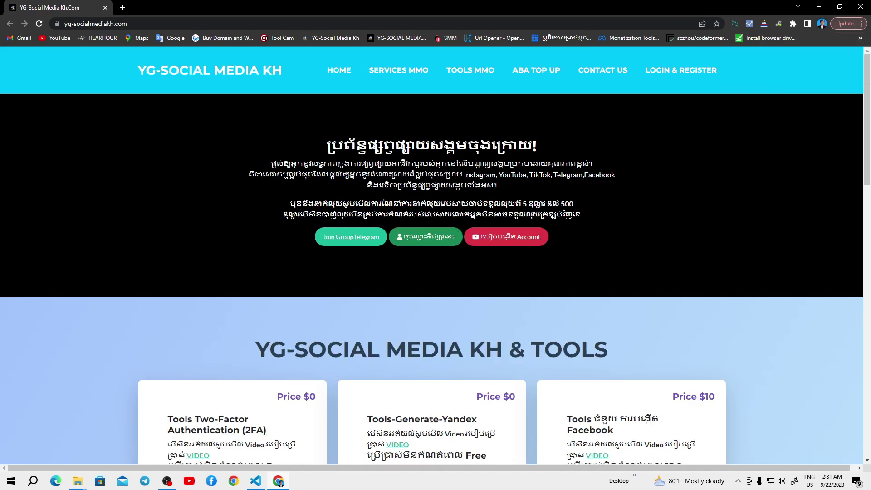
scroll(448, 119, "down", 1)
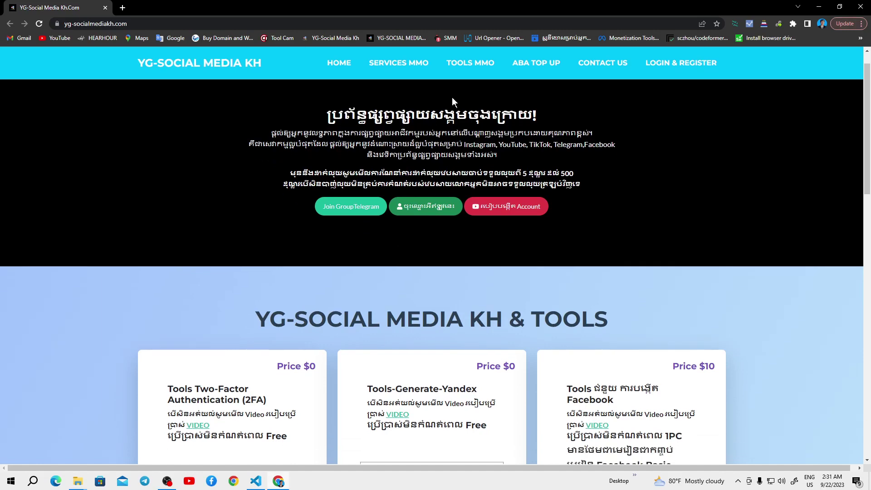
scroll(310, 133, "up", 1)
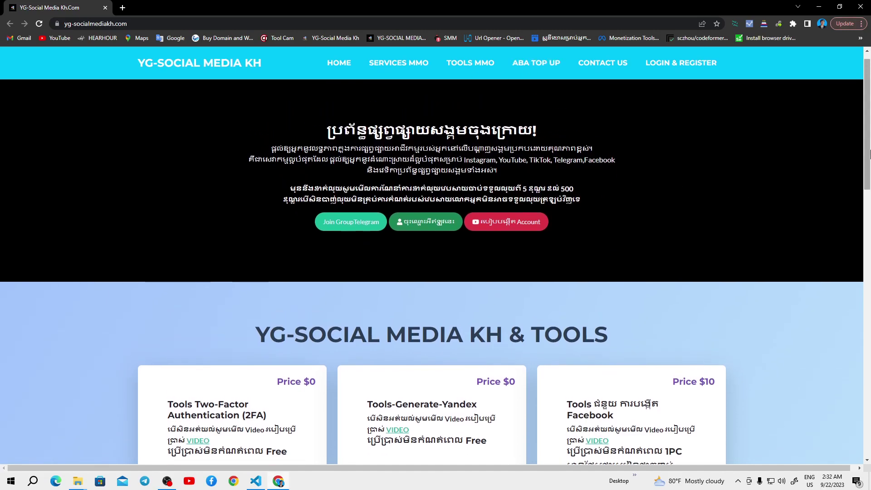
scroll(625, 153, "down", 6)
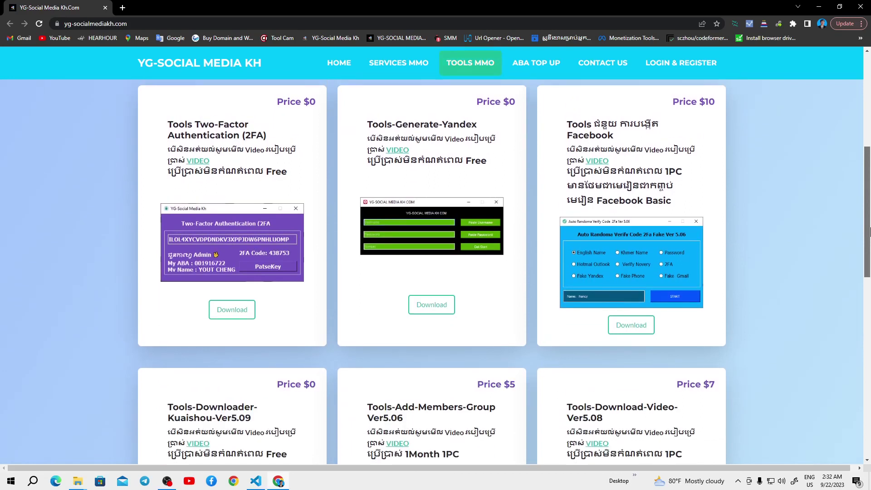
scroll(481, 206, "up", 1)
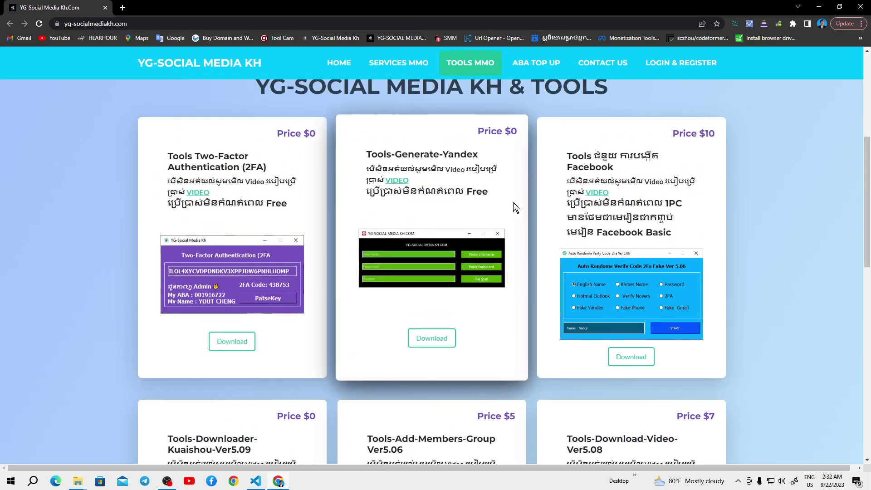
scroll(474, 259, "down", 1)
scroll(486, 252, "down", 4)
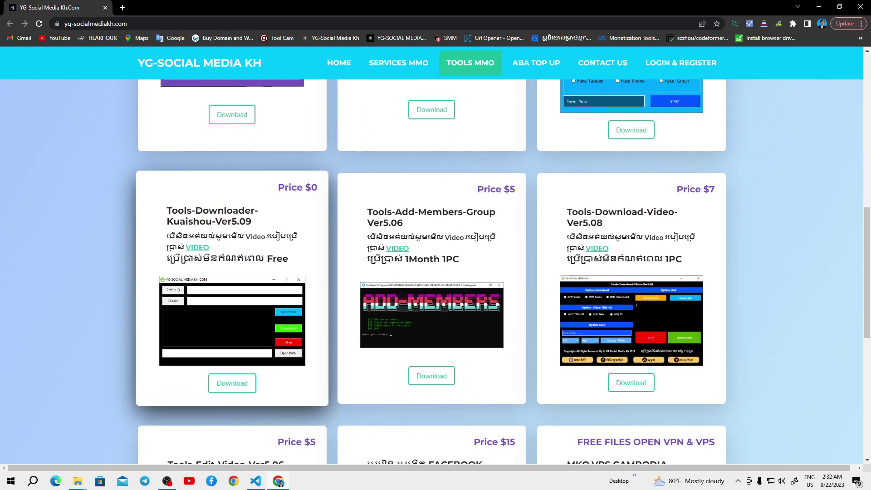
left_click_drag(167, 210, 276, 221)
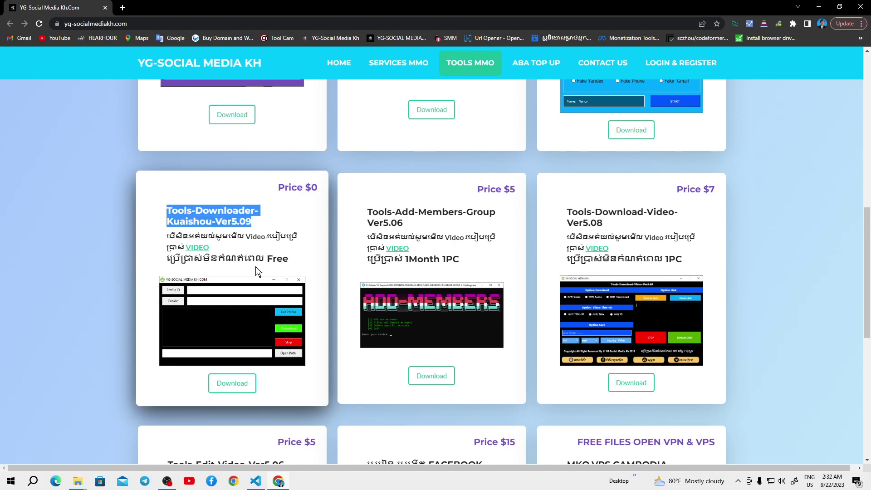
scroll(255, 271, "down", 1)
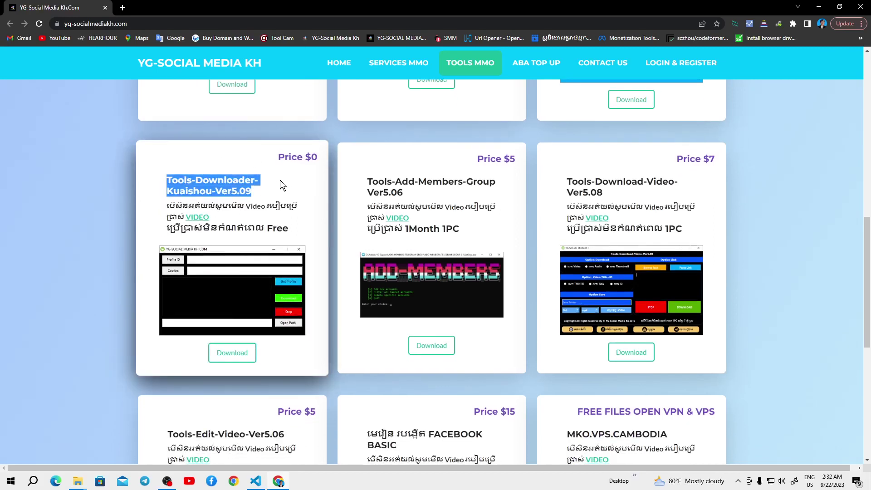
left_click(288, 179)
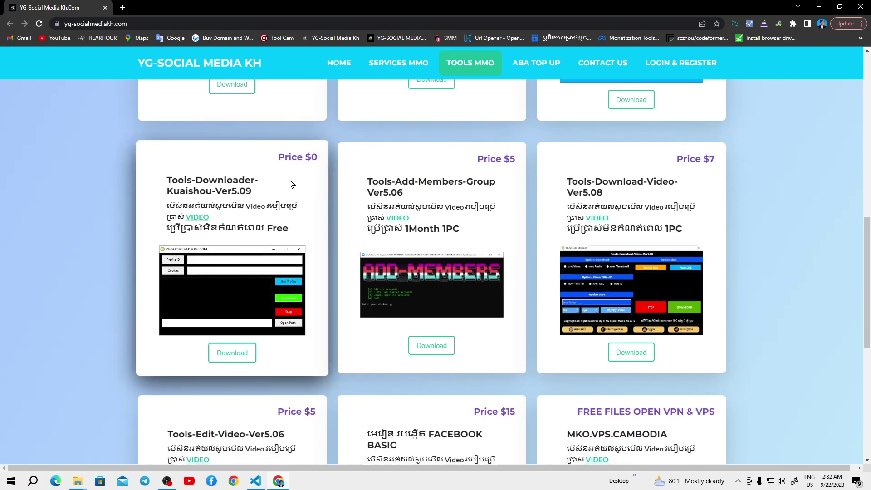
Step: Download Tools Download Kuaishou.rar from the Kuaishou tool's MEGA page and save it to the Desktop folder
left_click(233, 354)
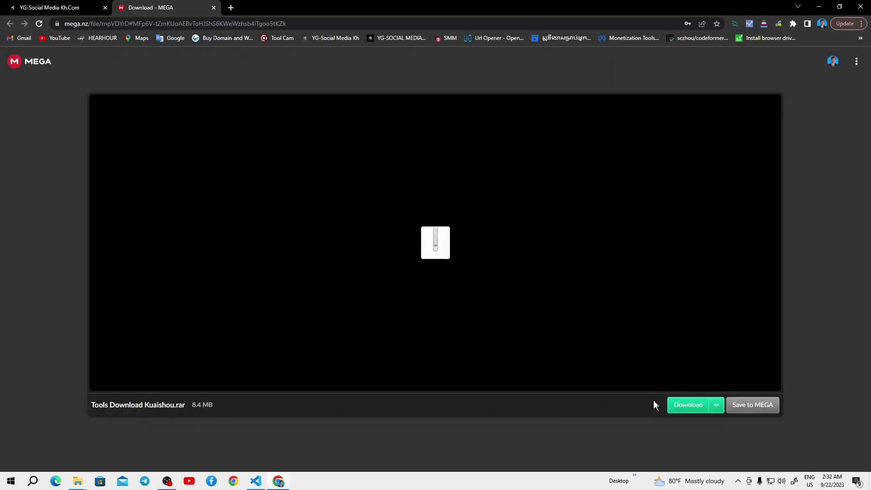
left_click(695, 408)
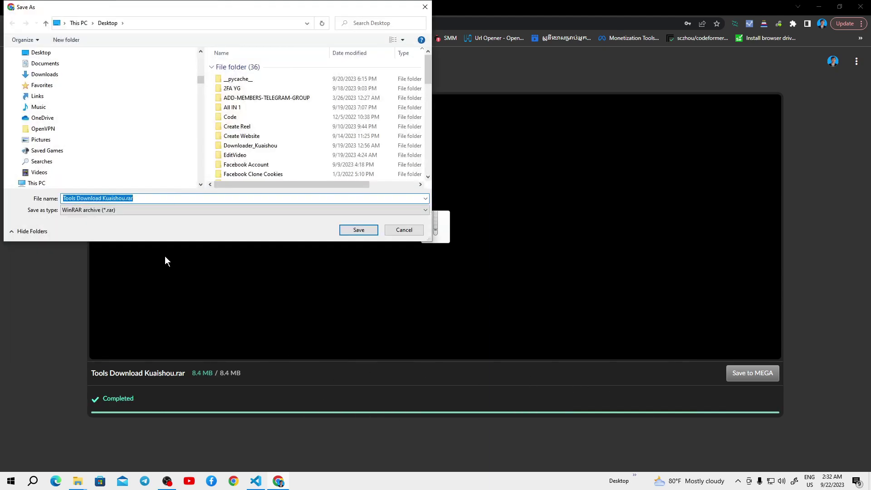
scroll(52, 93, "up", 1)
left_click(42, 63)
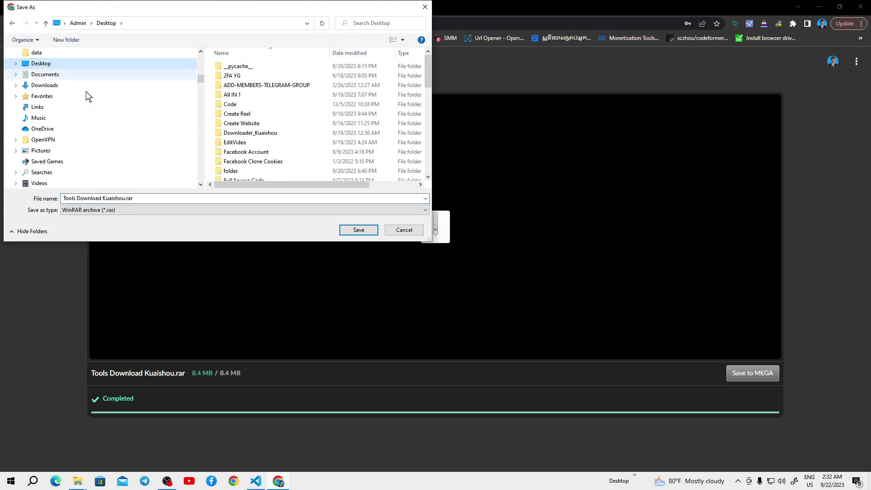
double_click(41, 63)
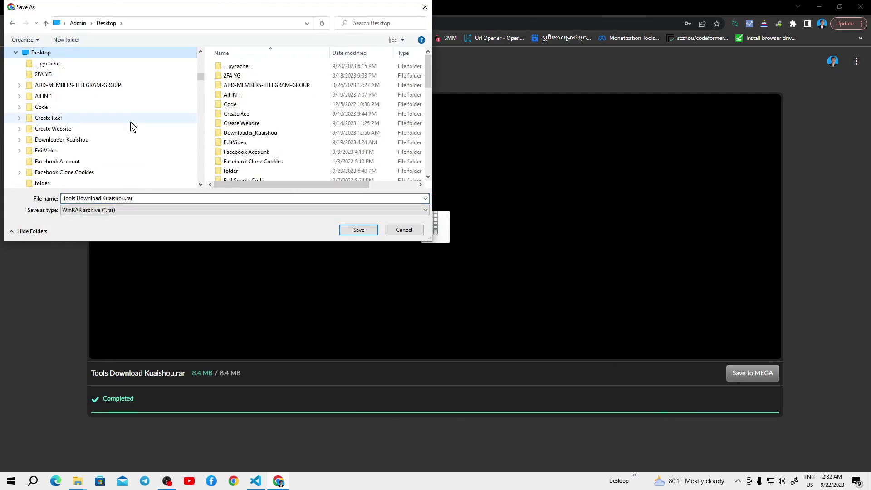
left_click(353, 231)
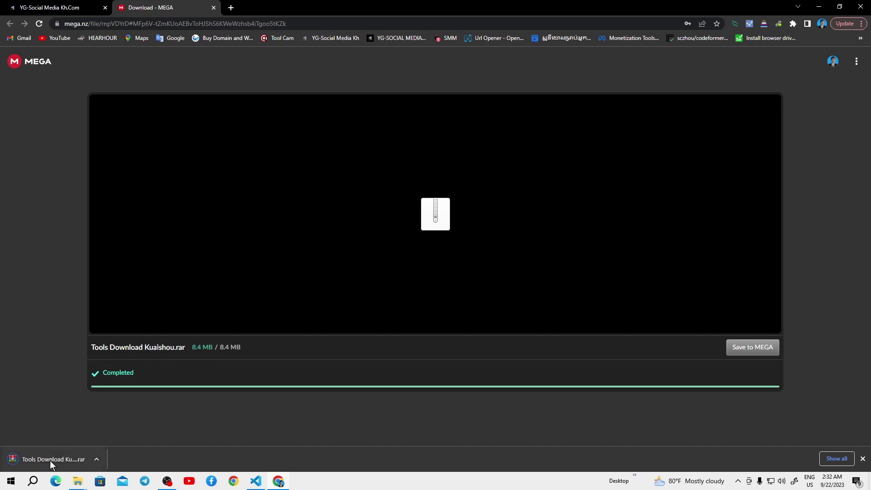
Step: Return to the desktop, move Tools Download Kuaishou.rar to an empty area and extract it there
left_click(821, 6)
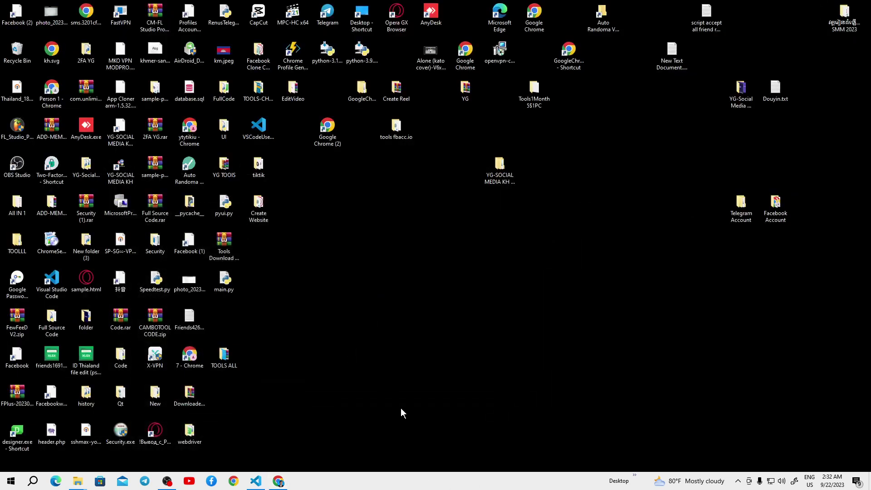
left_click_drag(223, 243, 471, 323)
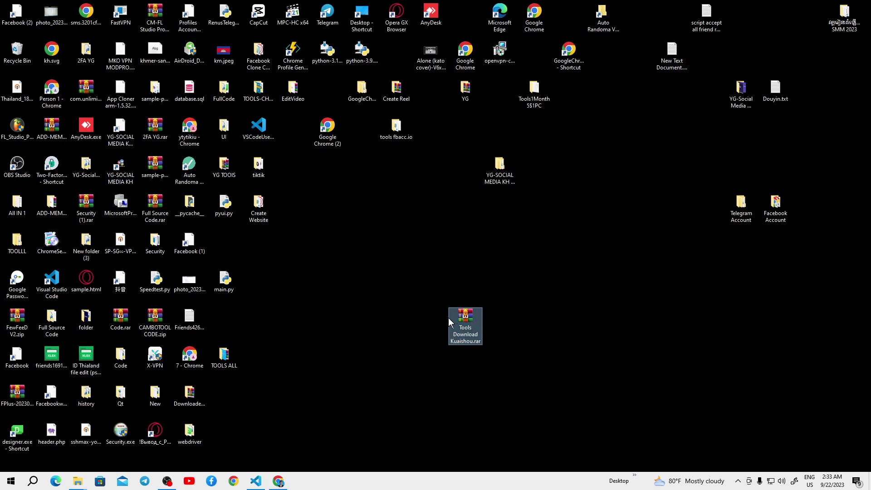
right_click(469, 318)
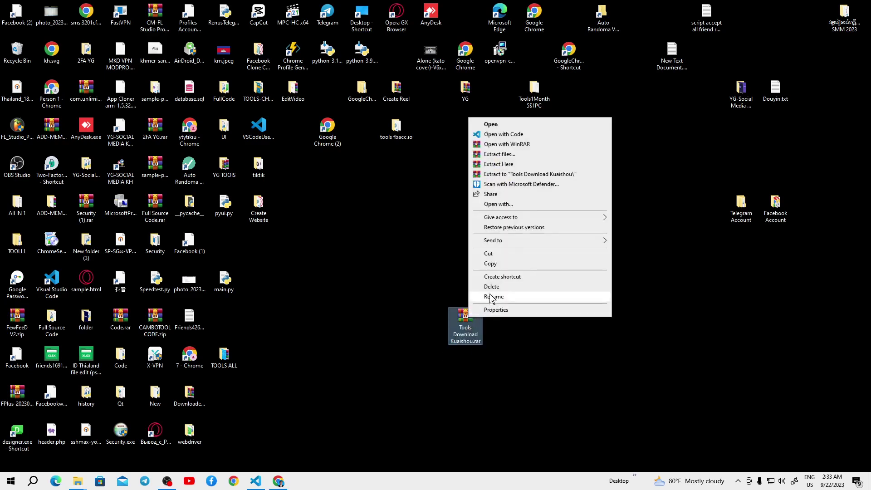
left_click(512, 164)
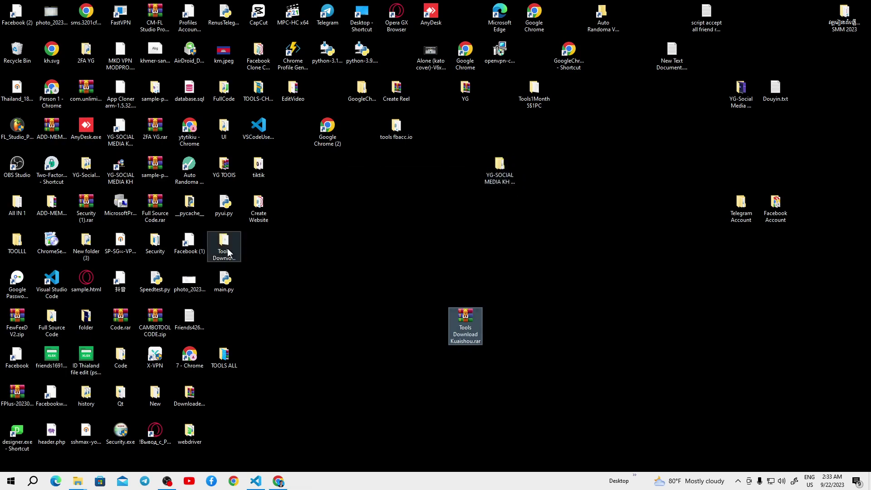
Step: Place the extracted folder and its archive in free desktop space and open the Tools Download Kuaishou folder
left_click_drag(229, 252, 391, 303)
left_click_drag(466, 320, 318, 208)
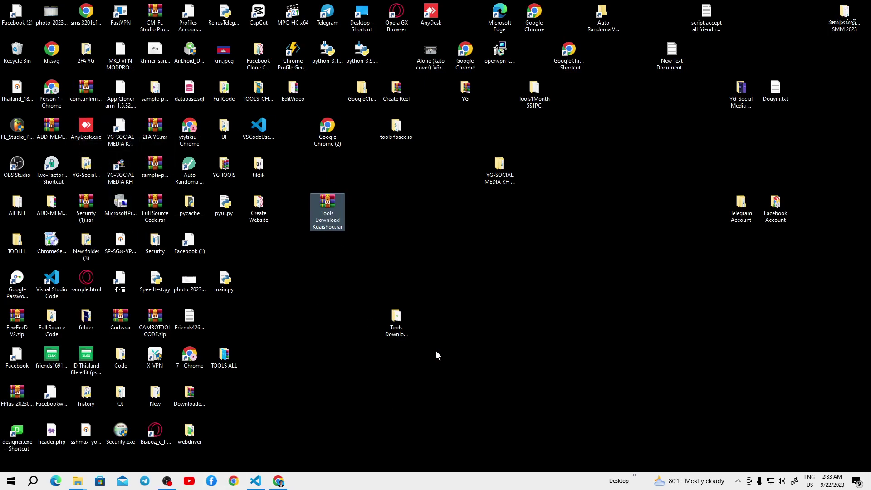
left_click(403, 325)
double_click(402, 318)
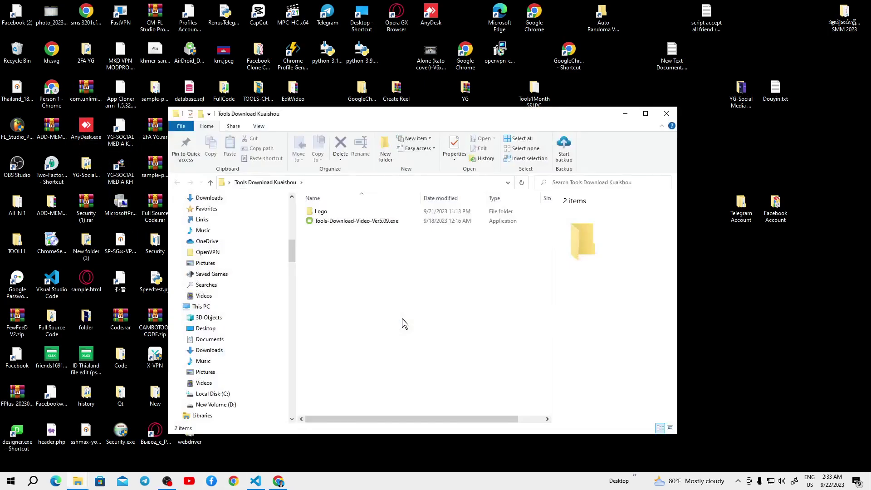
left_click_drag(473, 125, 491, 109)
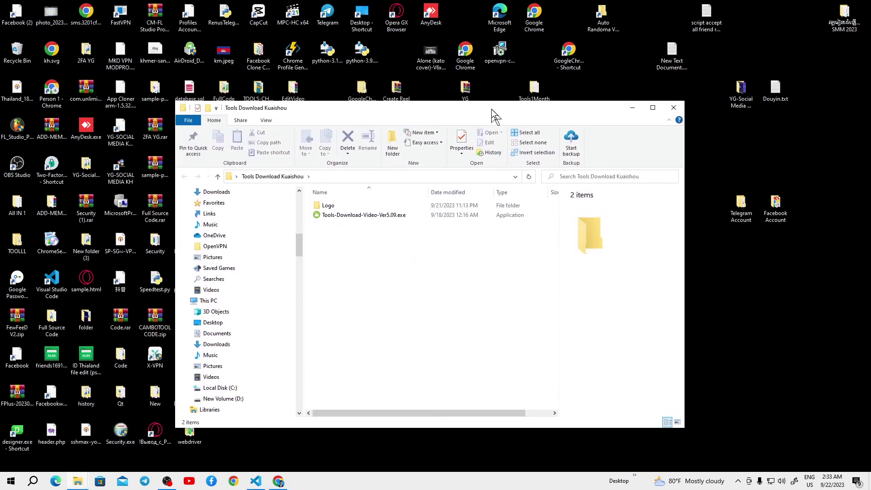
Step: Launch Google Chrome from the desktop with the Person 5 profile
double_click(534, 16)
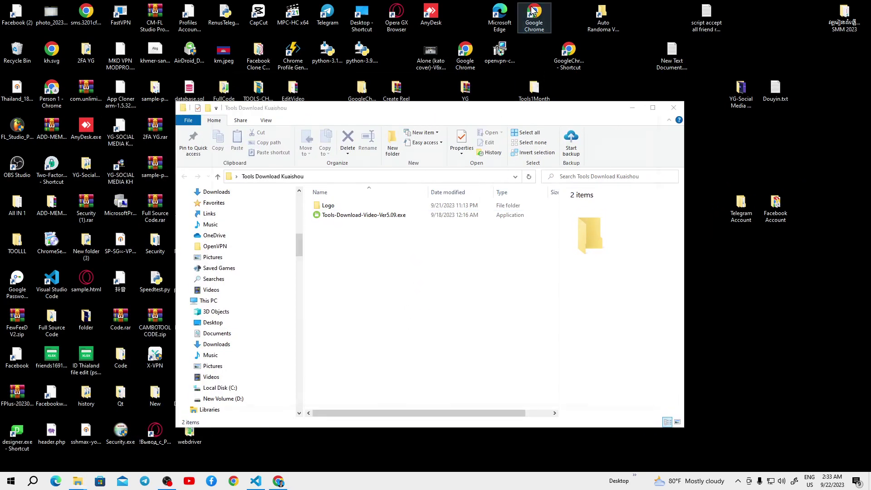
scroll(474, 218, "down", 1)
scroll(473, 218, "down", 2)
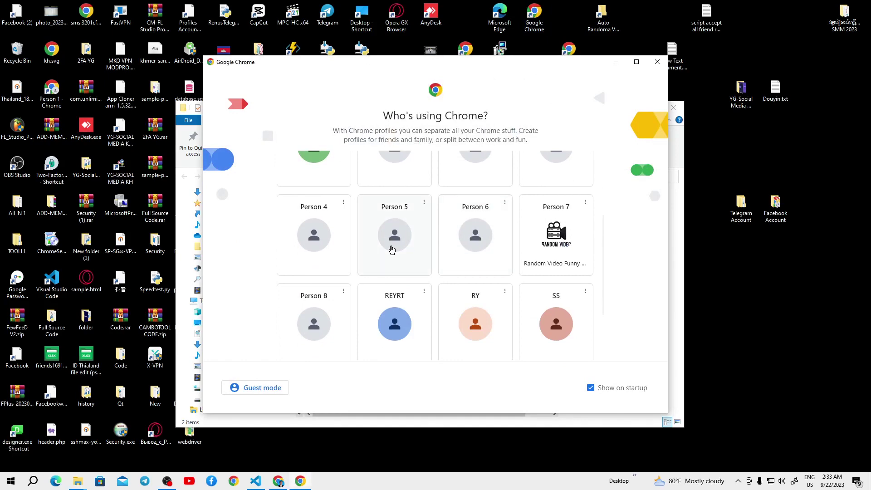
left_click(389, 249)
Step: Search Google for kuaishou and open the Chinese-language Kuaishou website from the results
left_click(320, 203)
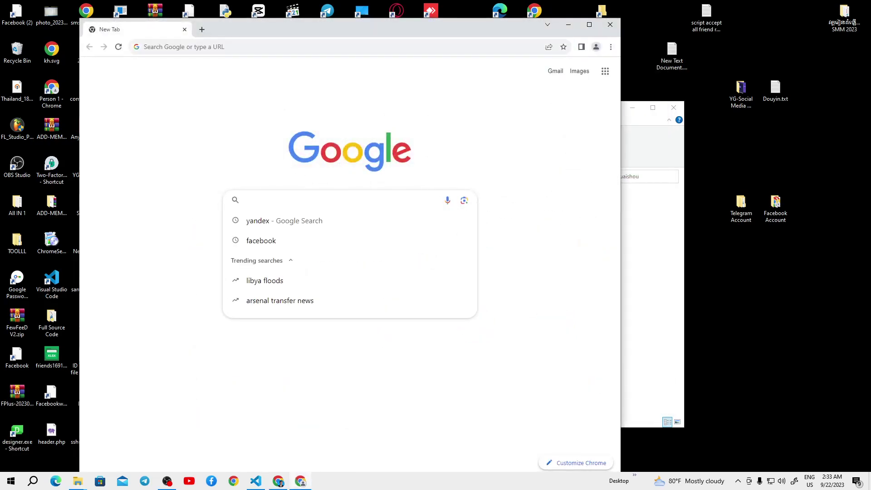
type("K")
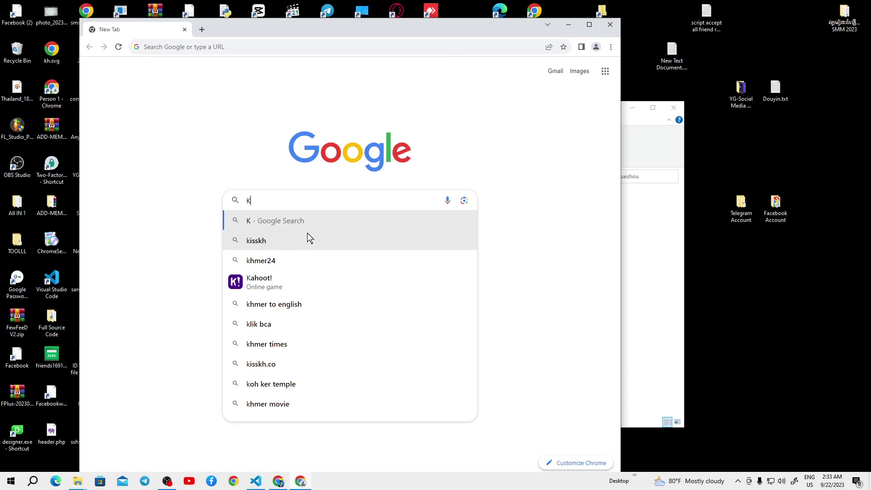
type("U")
left_click(285, 241)
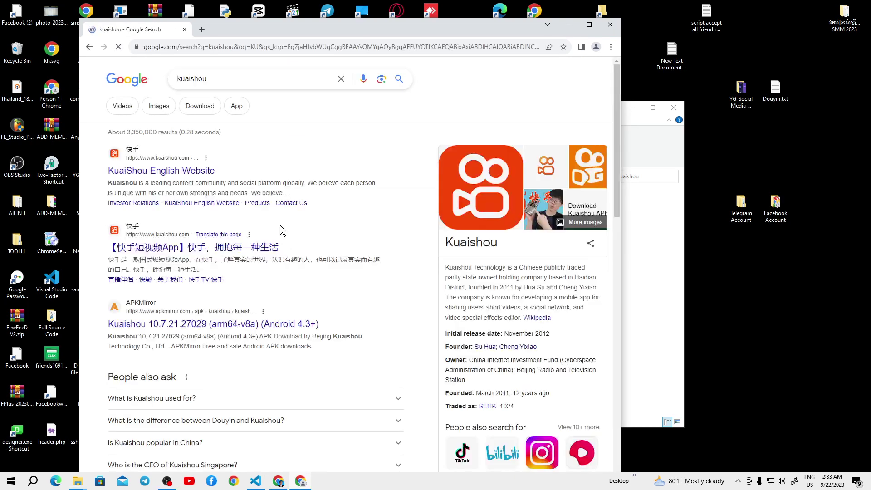
left_click(139, 252)
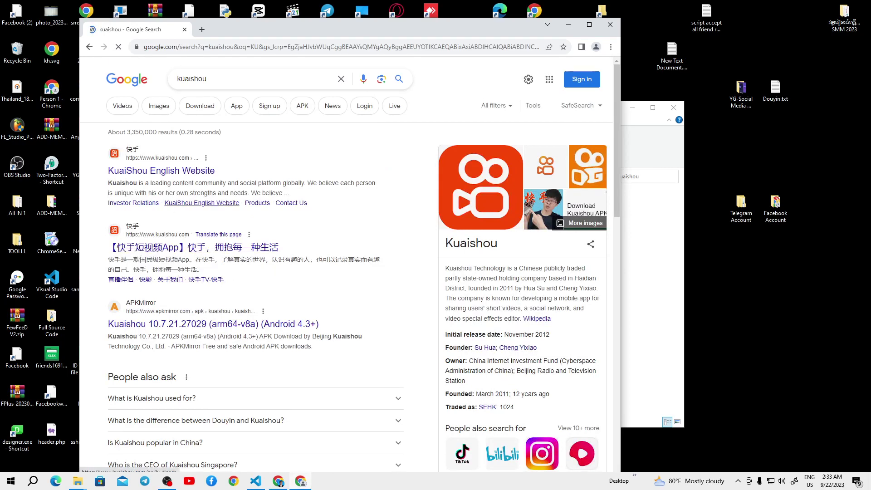
Step: Move the browser aside, show the folder's files as large icons and launch Tools-Download-Video-Ver5.09.exe, placing its window over the folder
left_click_drag(488, 30, 161, 81)
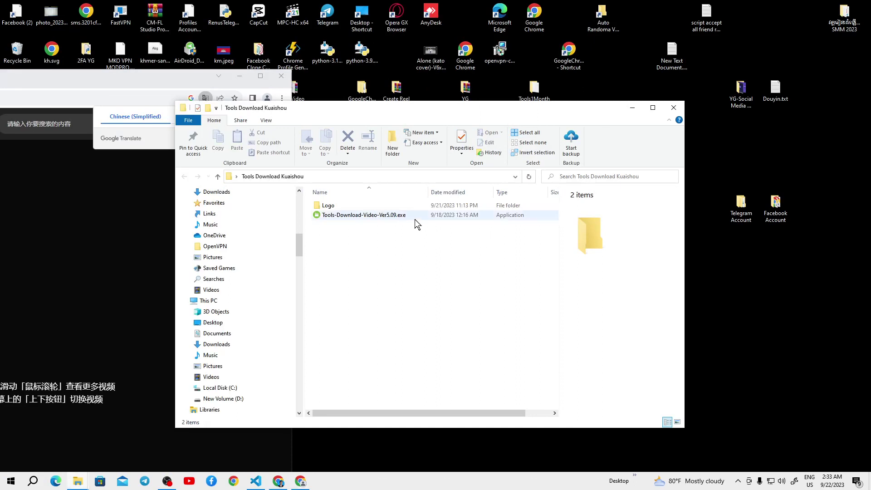
left_click(677, 422)
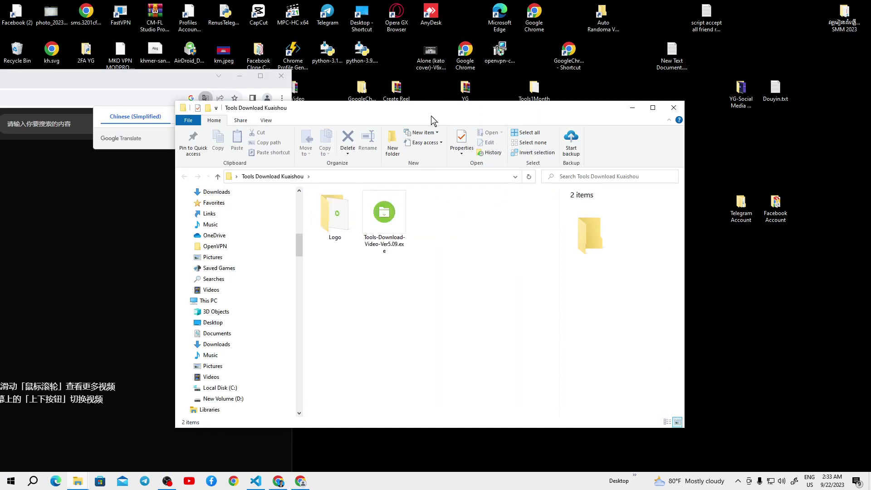
left_click_drag(434, 117, 539, 141)
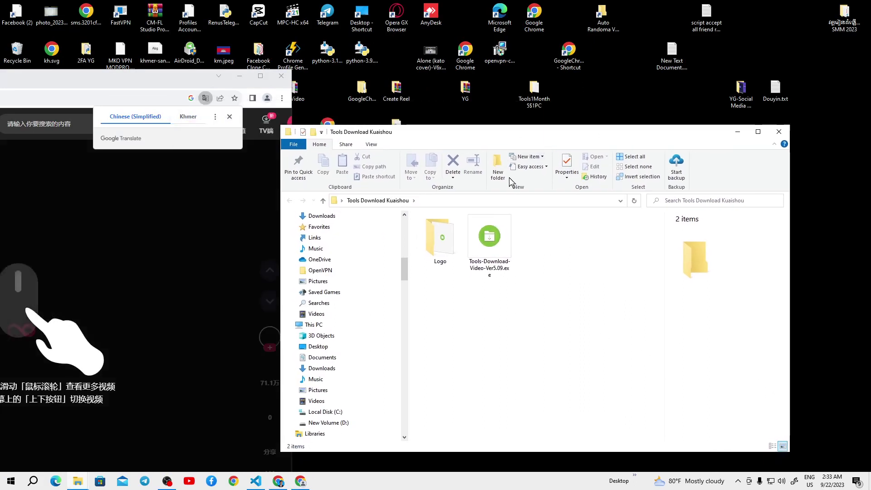
double_click(480, 252)
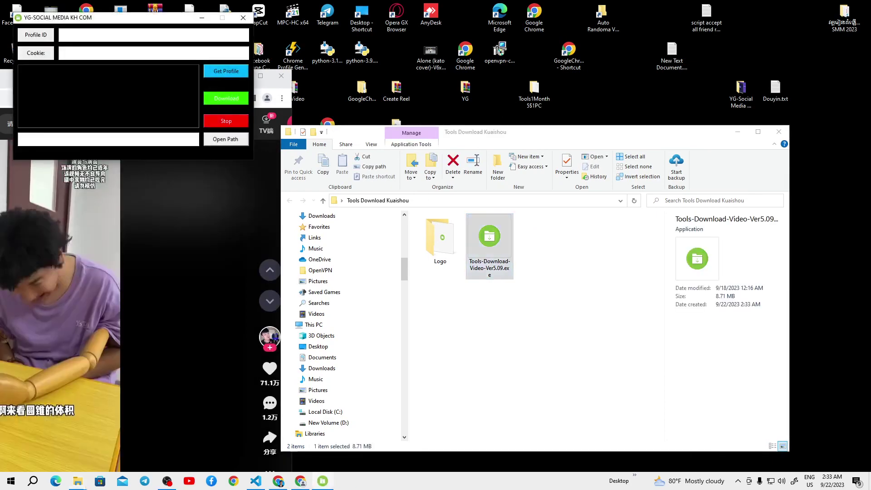
left_click_drag(144, 19, 546, 174)
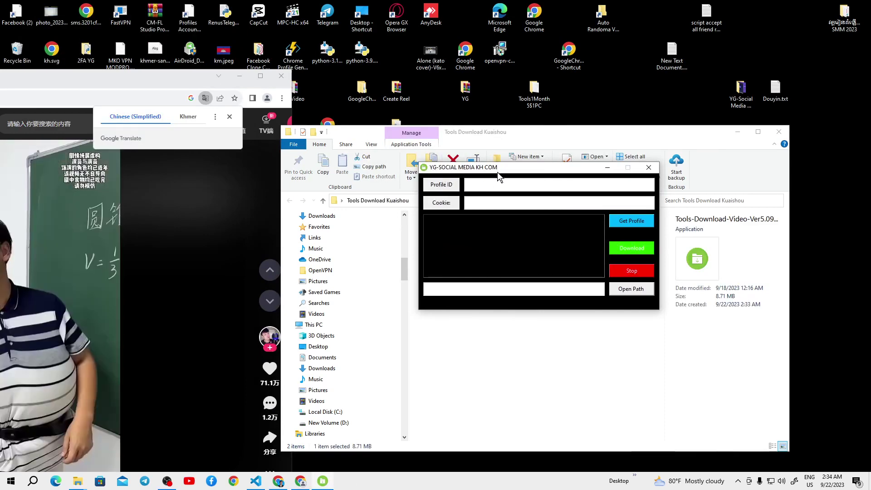
Step: Maximize the Kuaishou browser window and open the profile page of the creator of the playing video
left_click(169, 84)
left_click_drag(168, 84, 509, 3)
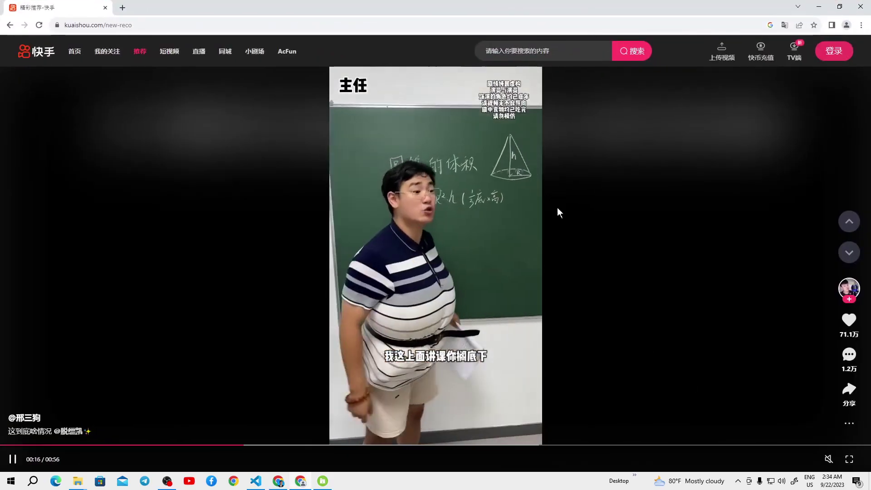
left_click(852, 287)
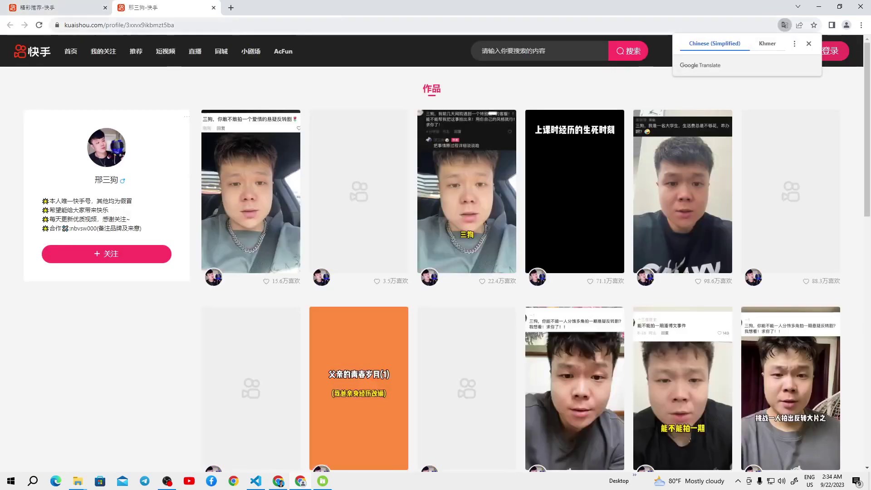
Step: Copy the profile ID from the end of the creator page's address and paste it into the downloader's Profile ID field
left_click_drag(210, 25, 160, 25)
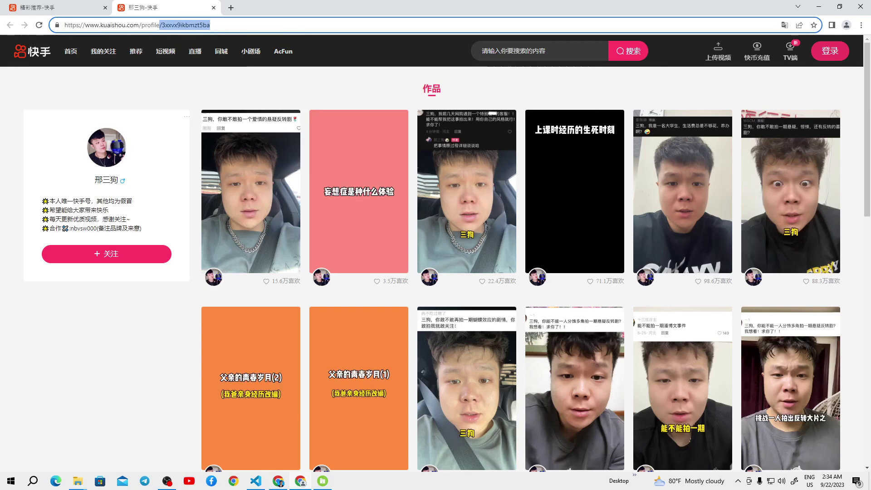
left_click(161, 25)
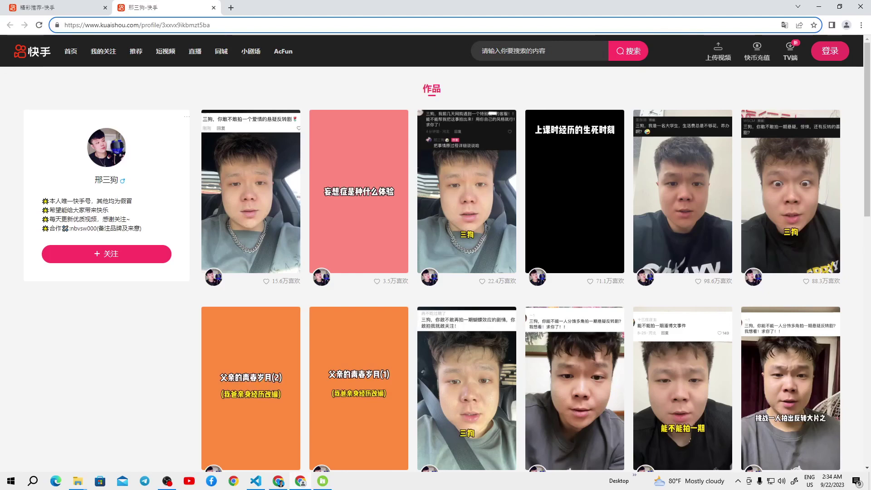
left_click_drag(210, 25, 162, 25)
right_click(176, 23)
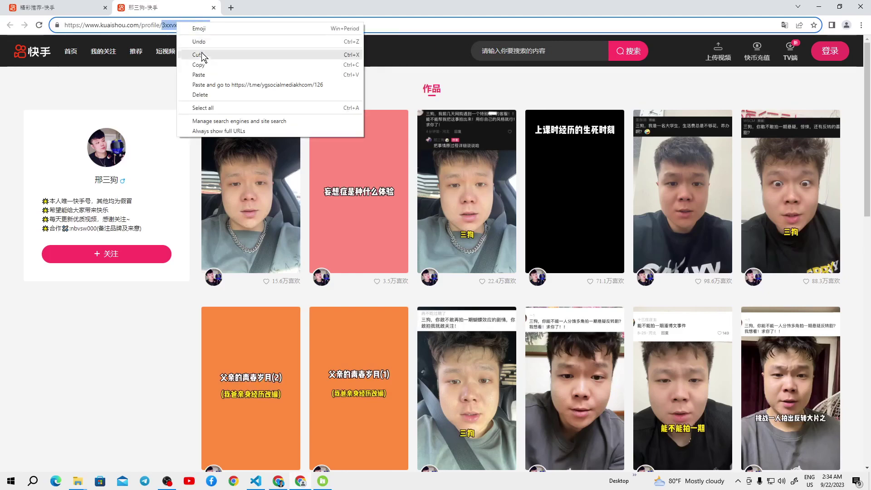
left_click(201, 66)
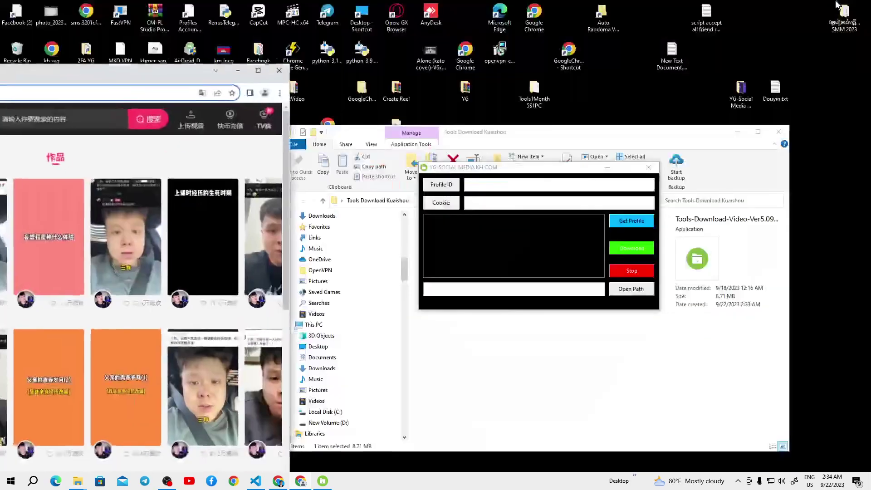
left_click(840, 7)
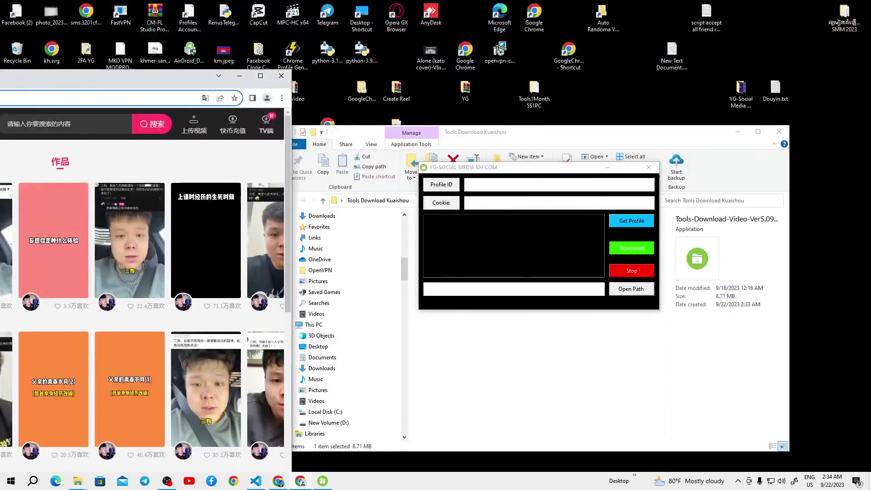
key("alt+Tab")
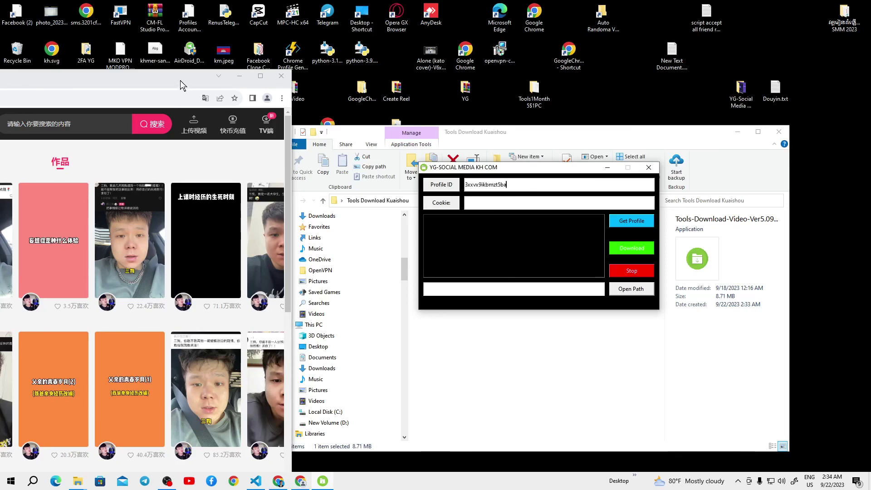
Step: Maximize the browser on the profile page, open widened developer tools on network activity and reload the page to record its requests
left_click_drag(186, 85, 421, 1)
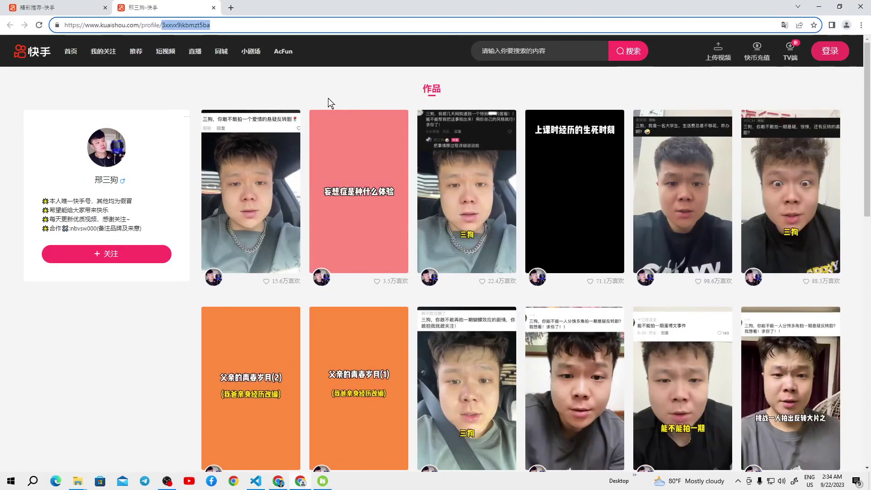
key("F12")
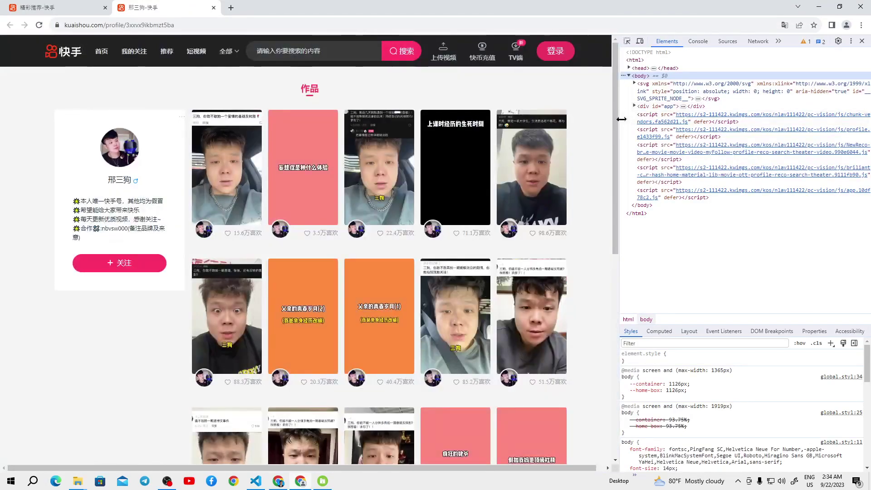
left_click_drag(619, 121, 309, 154)
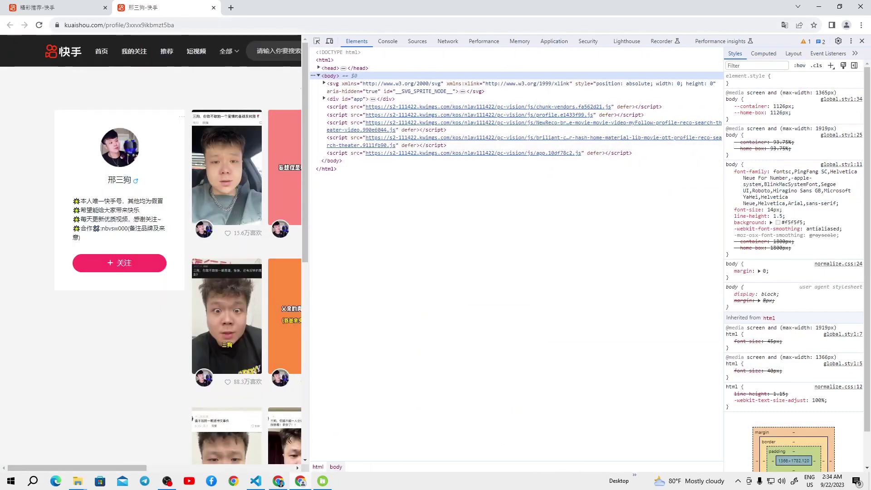
left_click(447, 43)
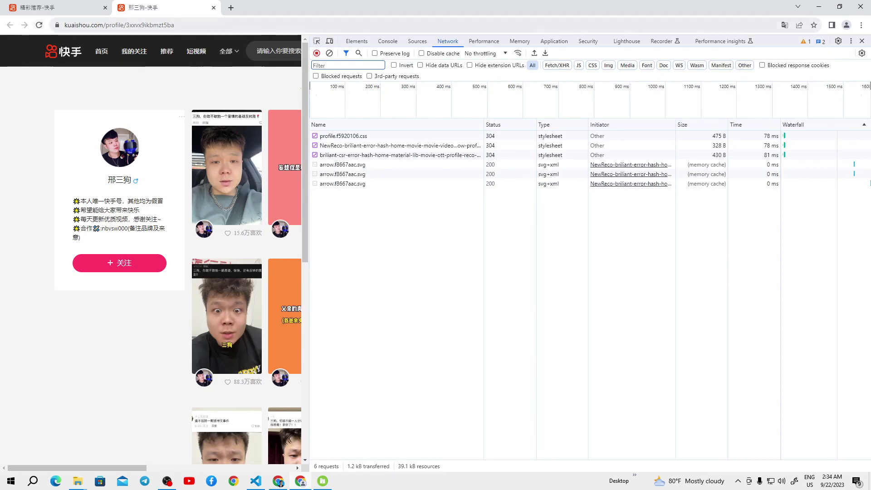
left_click(40, 26)
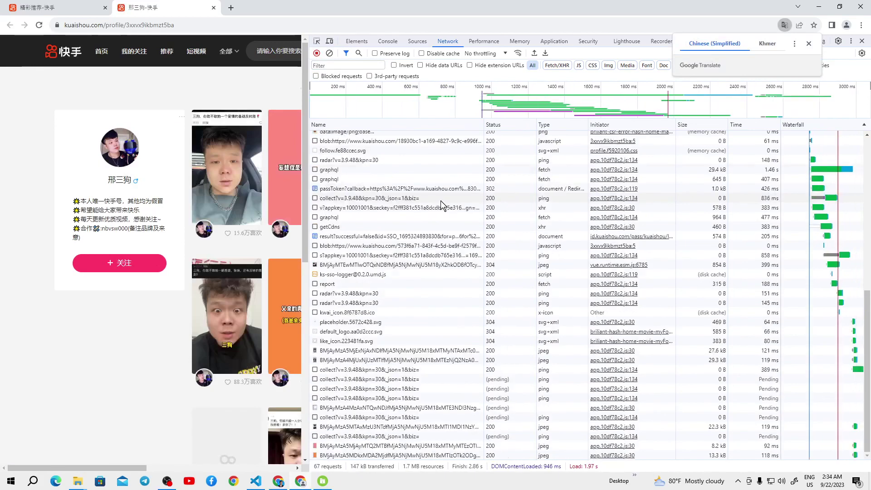
Step: Open the profile page's document request at the start of the request list and show its cookies
scroll(761, 228, "up", 6)
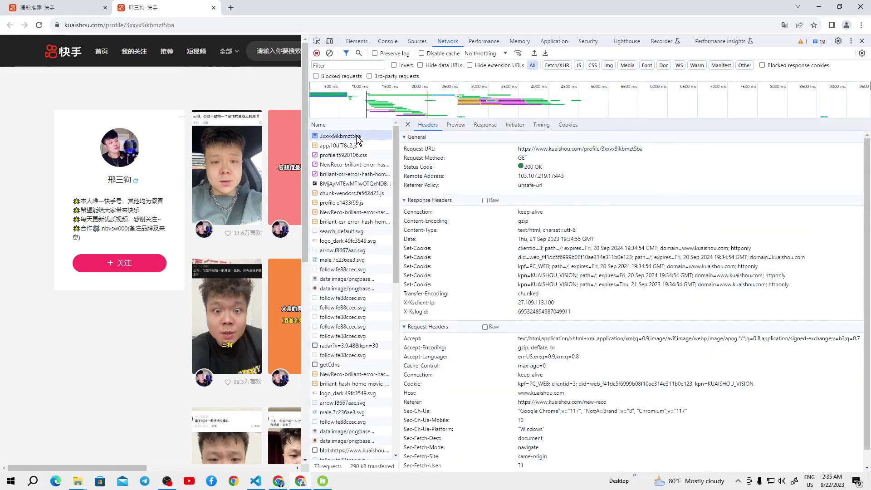
scroll(526, 381, "down", 1)
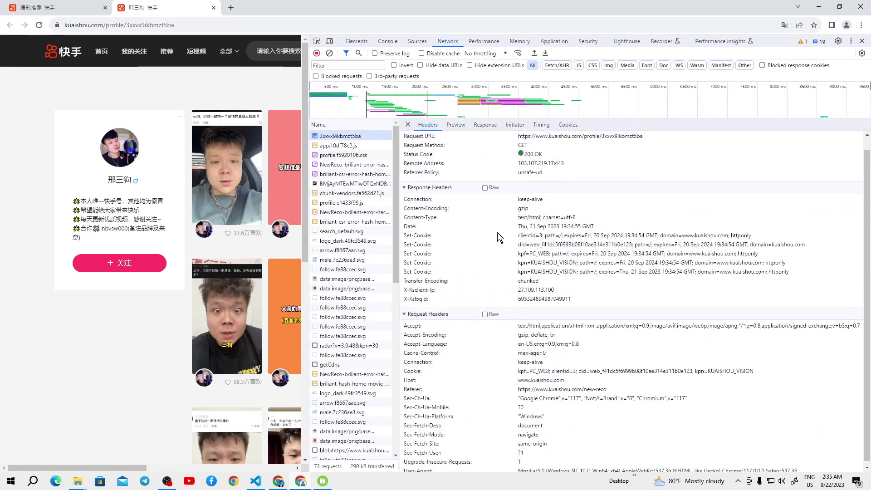
scroll(567, 318, "up", 1)
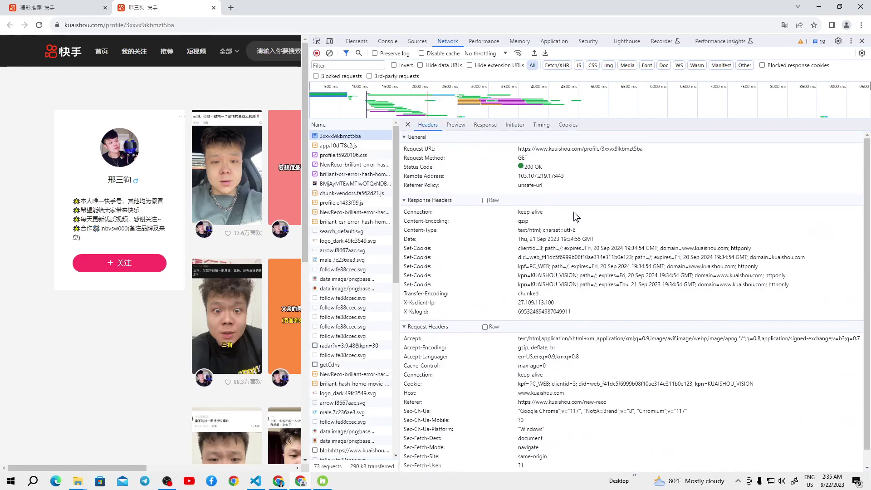
left_click(573, 124)
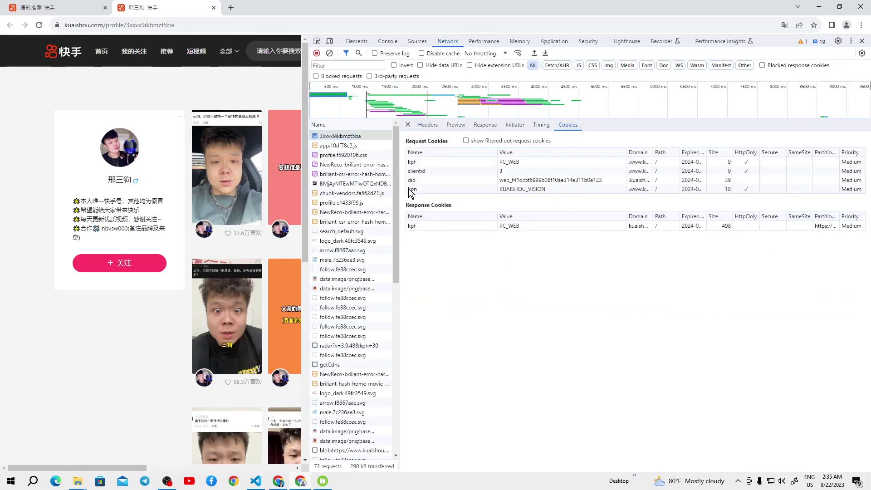
Step: Copy the value of the did request cookie
left_click(514, 183)
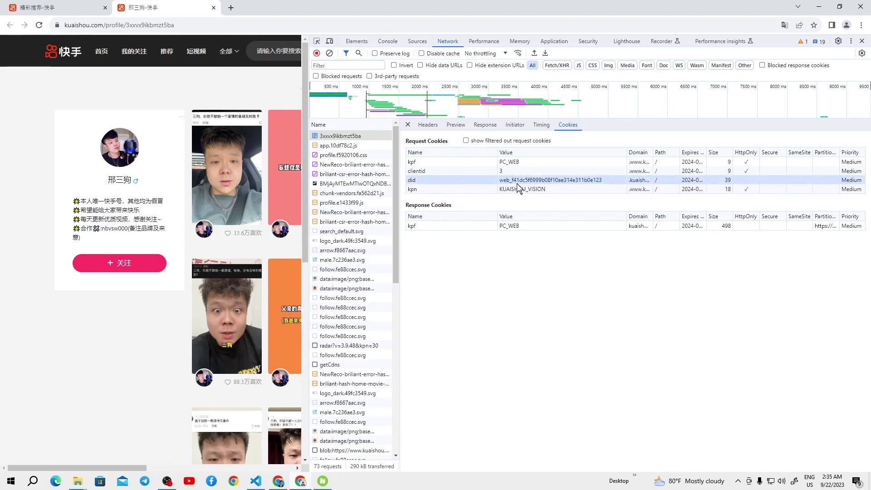
right_click(532, 182)
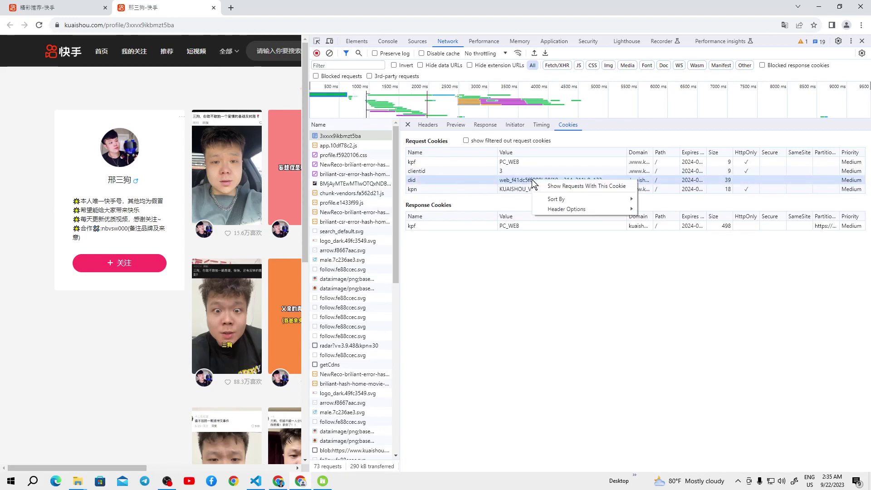
left_click(528, 183)
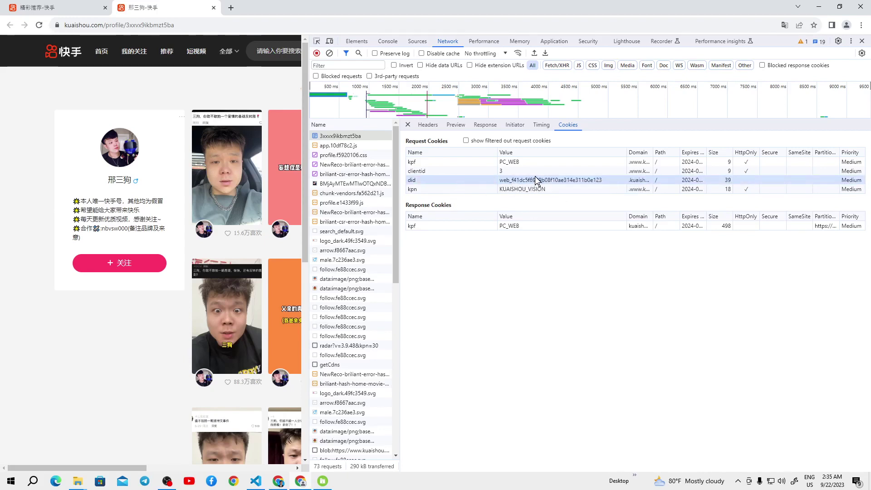
right_click(531, 180)
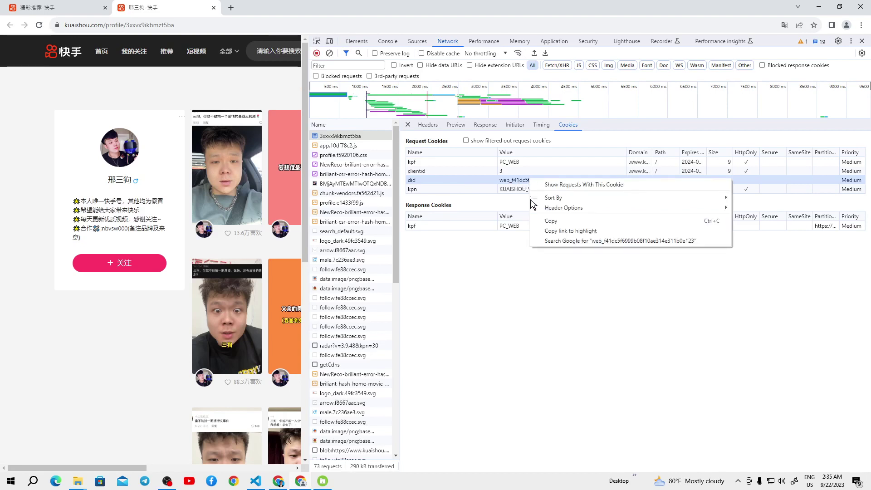
left_click(553, 222)
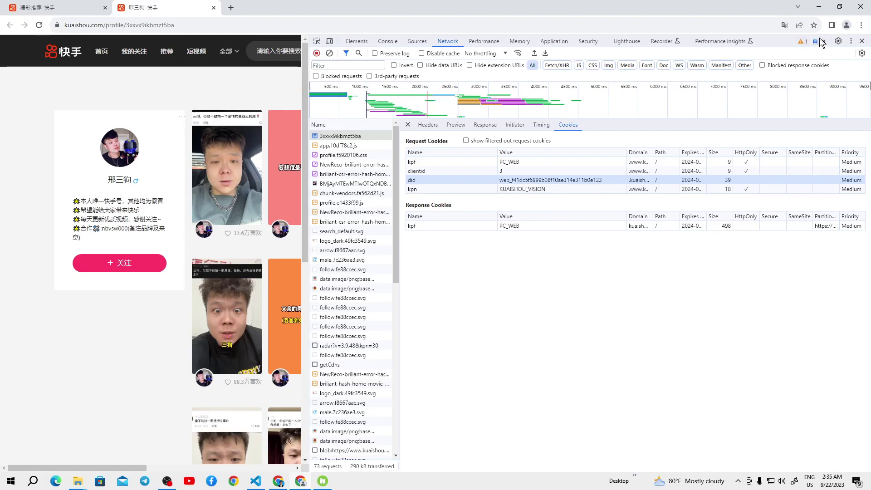
Step: Minimize the browser and paste the copied cookie value from the clipboard history into the downloader's Cookie field
left_click(819, 7)
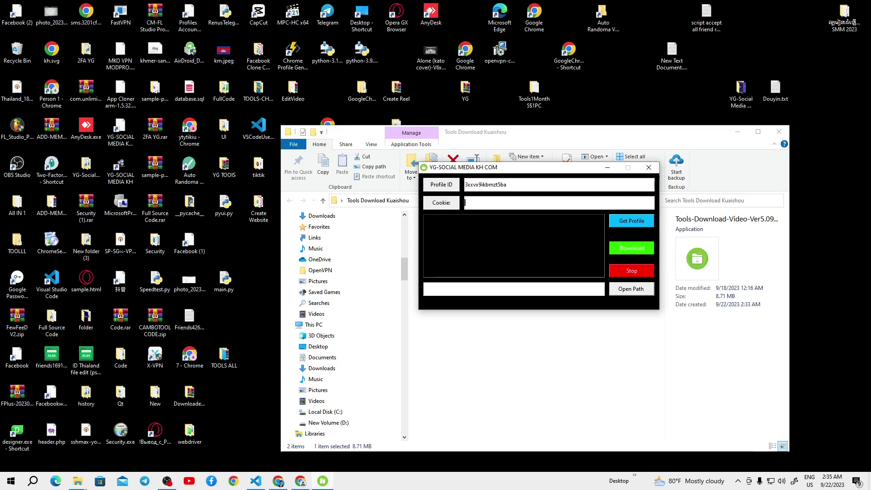
key("super+v")
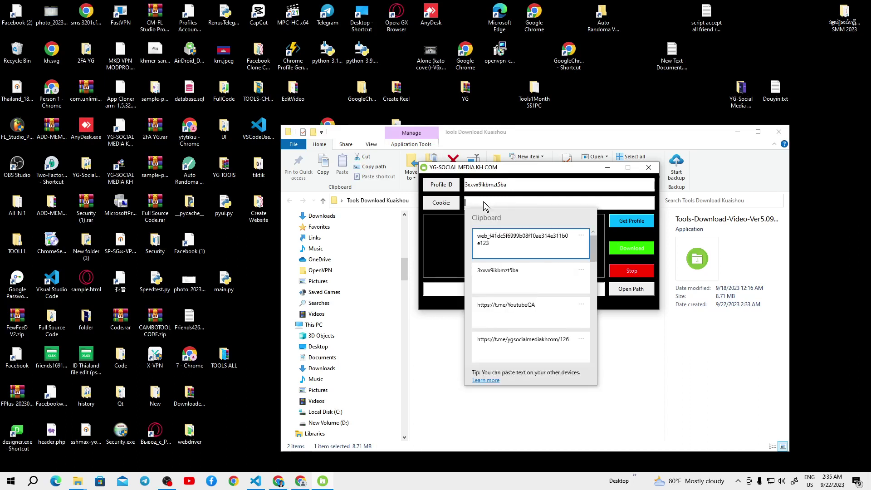
scroll(535, 336, "down", 1)
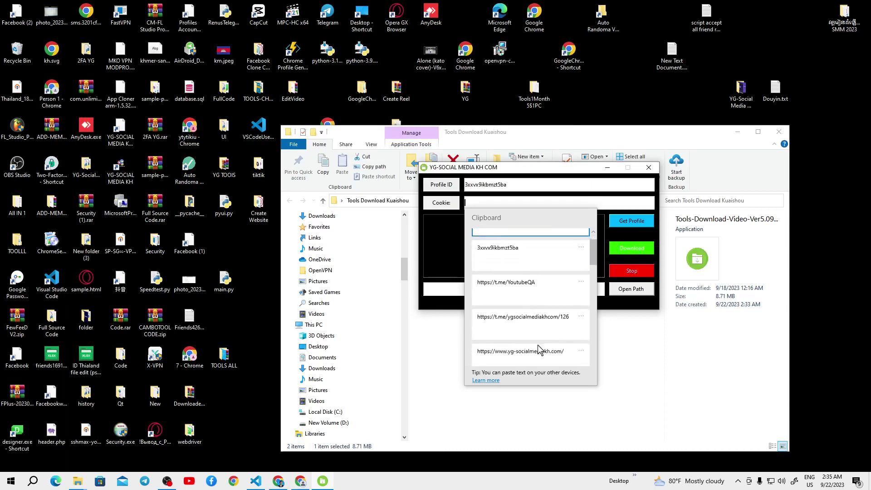
scroll(529, 262, "up", 1)
left_click(488, 248)
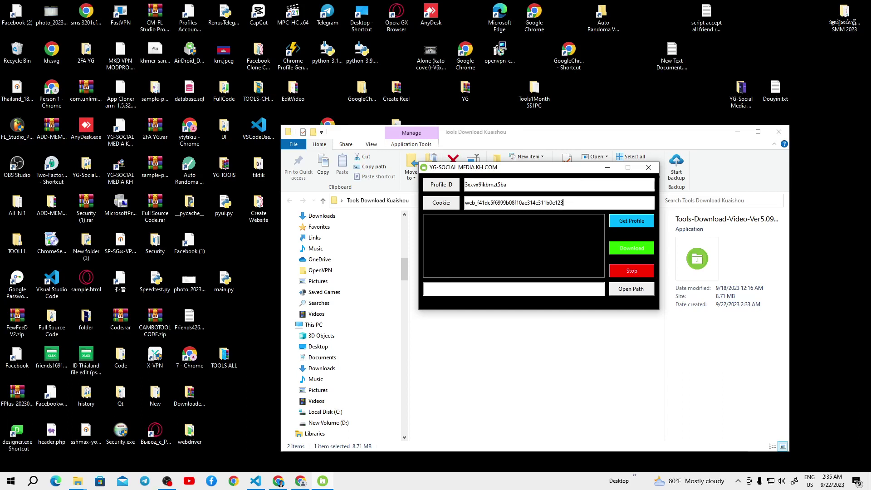
Step: Get the creator's profile in the downloader and start the video download, moving the tool's window clear of the folder's files
left_click(507, 184)
left_click(630, 220)
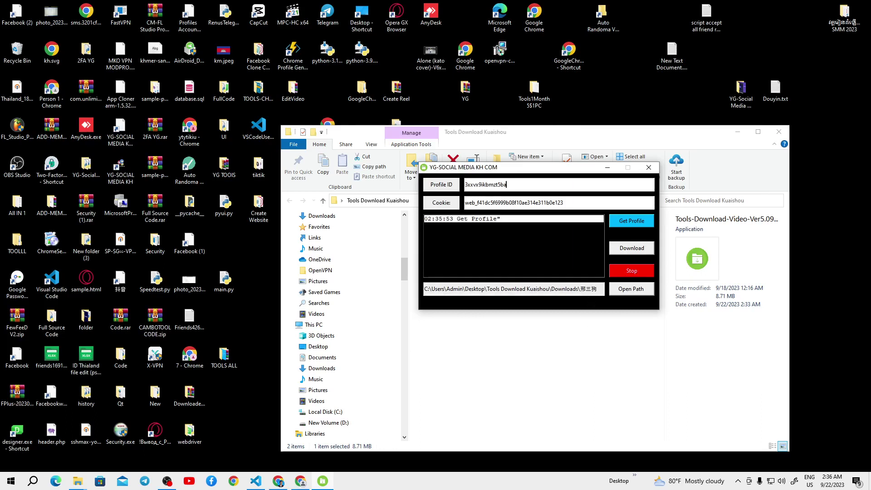
mouse_move(530, 289)
left_mouse_down()
mouse_move(449, 289)
mouse_move(531, 288)
left_mouse_up()
left_click_drag(505, 167, 649, 189)
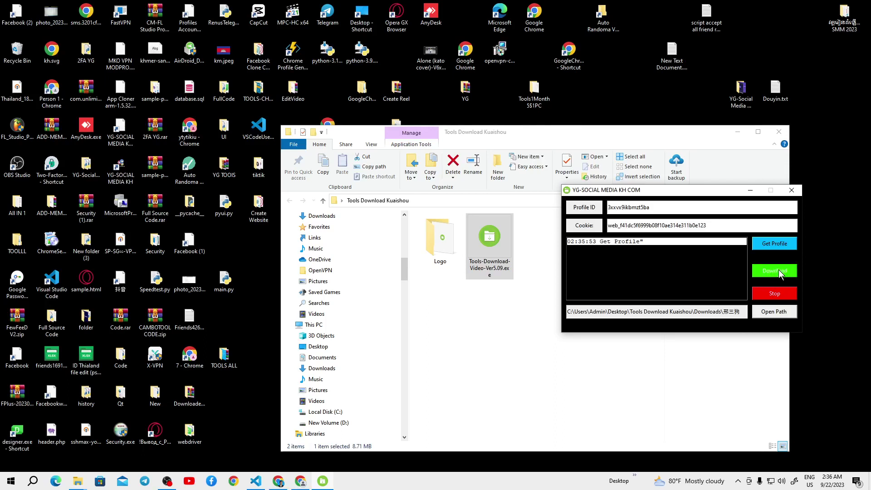
left_click_drag(691, 187, 680, 137)
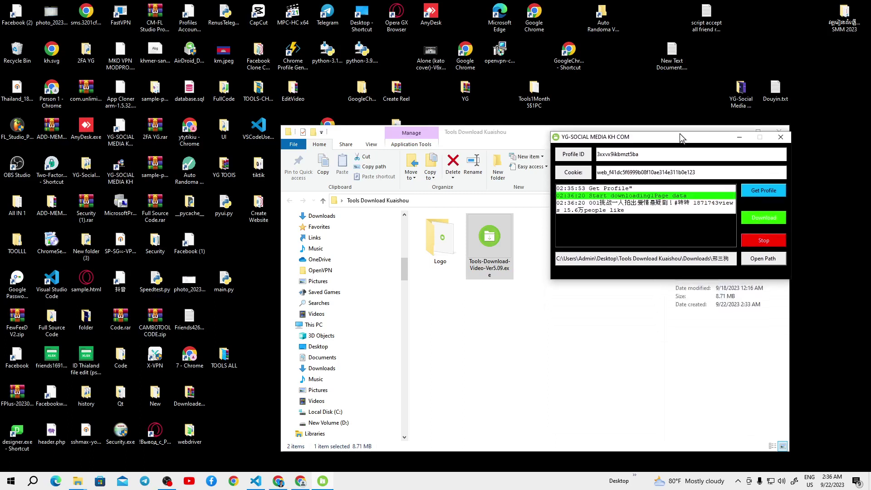
Step: Move the folder window aside and minimize it, and try to open the downloader's save path
left_click_drag(500, 137, 272, 127)
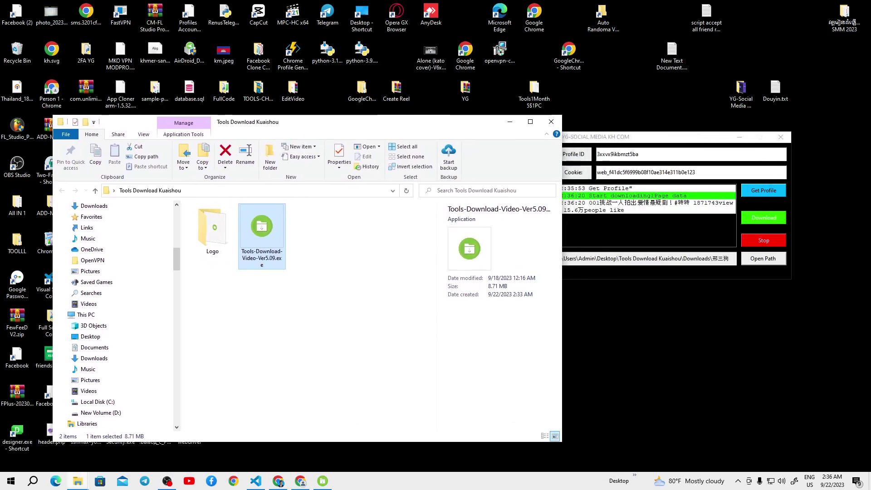
left_click(510, 122)
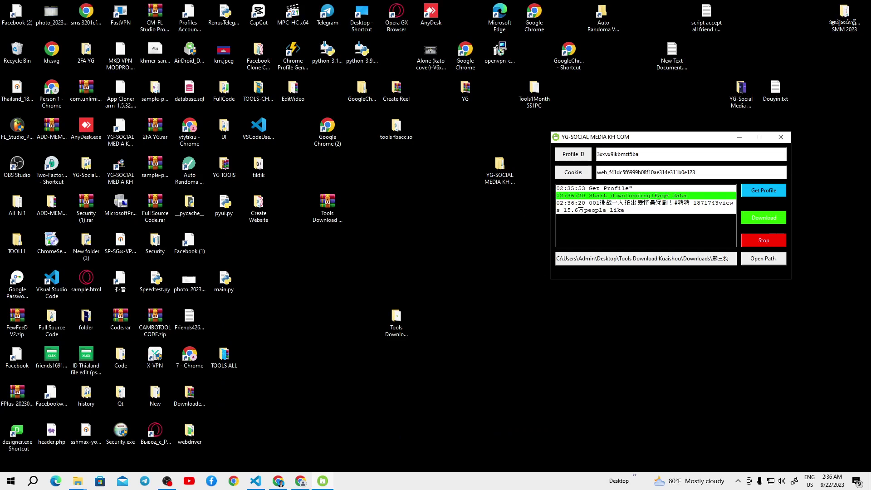
left_click(767, 262)
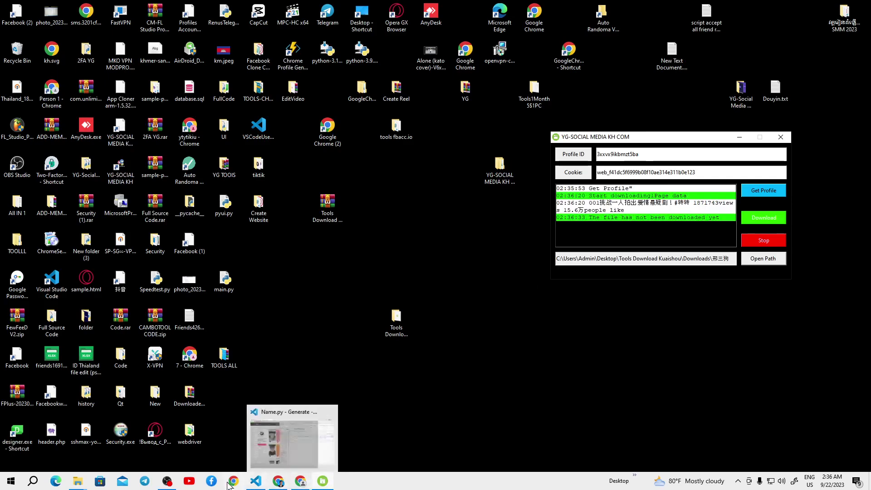
Step: Bring back the Tools Download Kuaishou folder window, shift it aside and place the downloader's window over its edge
mouse_move(89, 486)
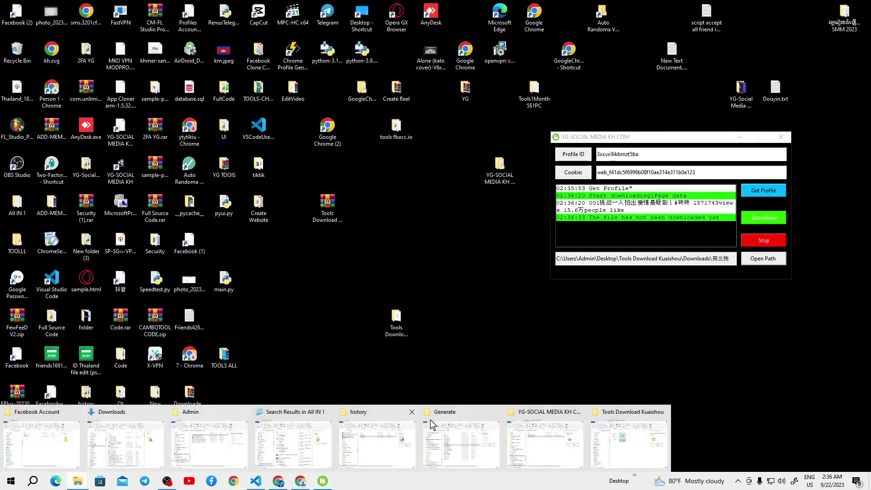
left_click(621, 459)
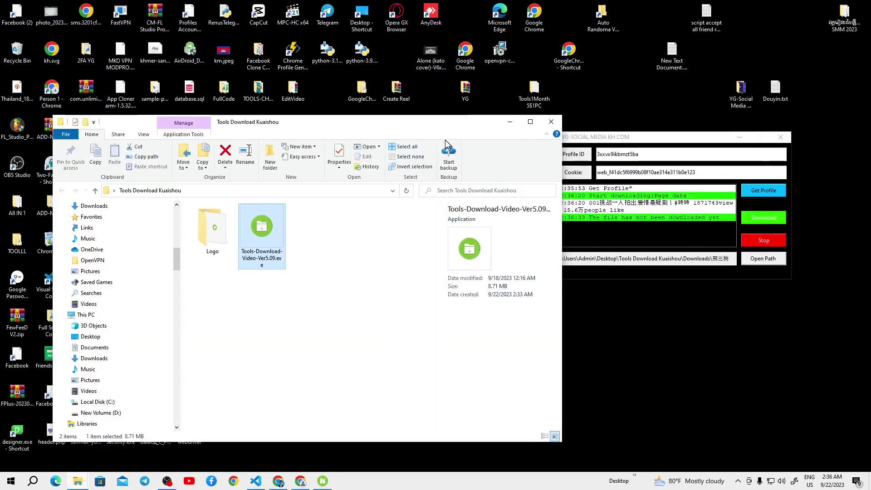
left_click_drag(445, 127, 403, 126)
left_click_drag(603, 141, 481, 198)
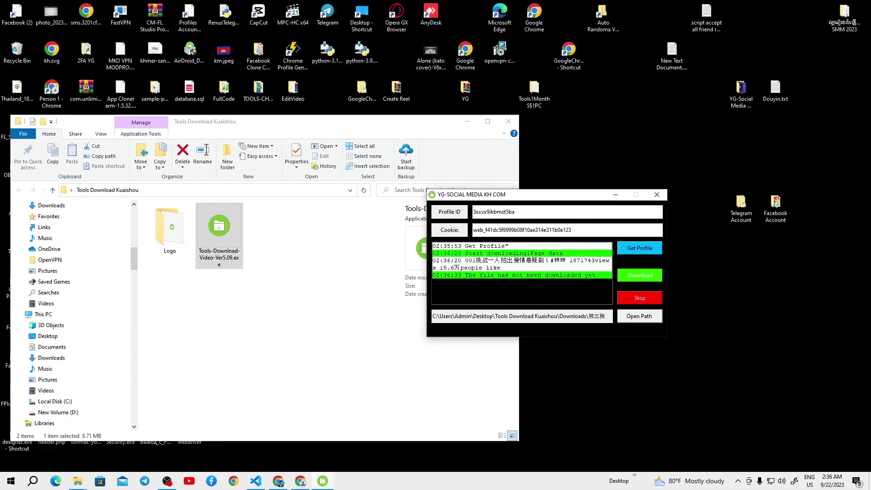
Step: Reload the creator's Kuaishou profile page, widen it beside the developer tools, look over the video list and minimize the browser
left_click(302, 483)
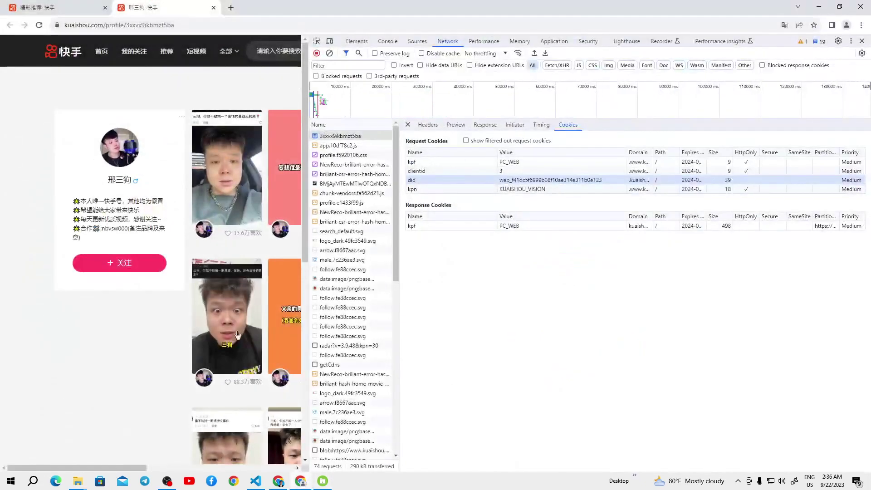
left_click(39, 25)
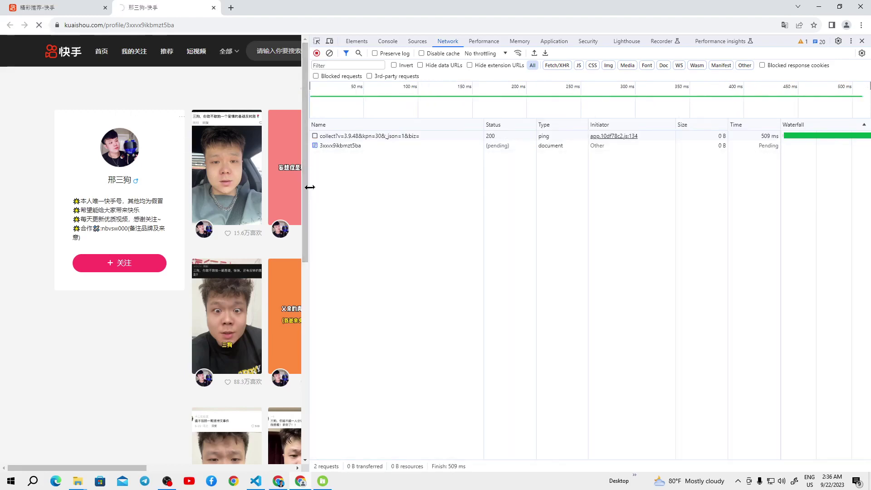
left_click_drag(310, 187, 552, 241)
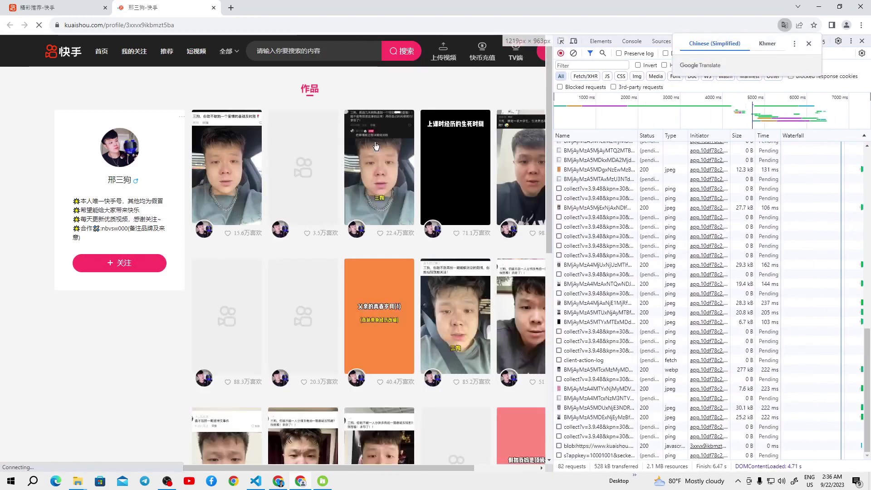
scroll(369, 204, "down", 2)
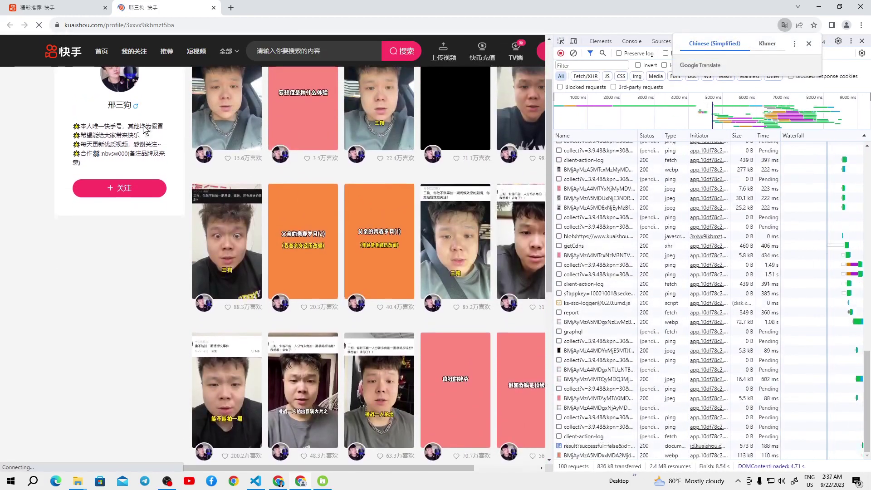
scroll(368, 204, "up", 2)
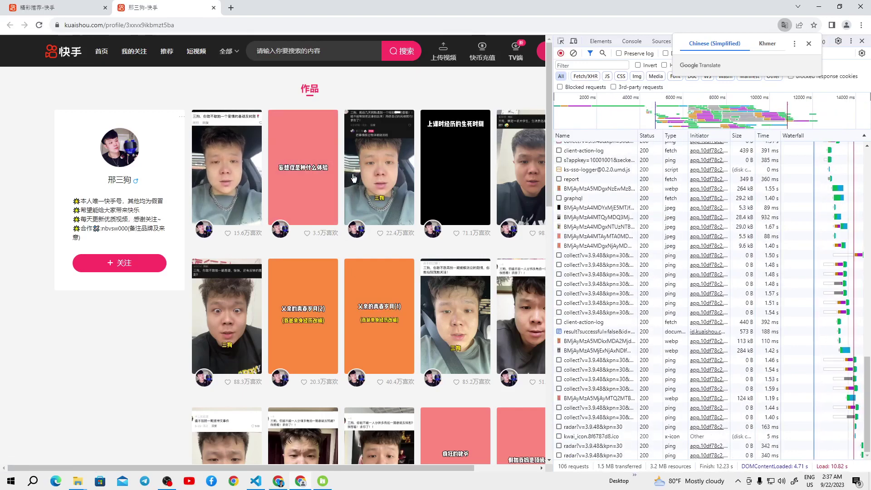
mouse_move(345, 158)
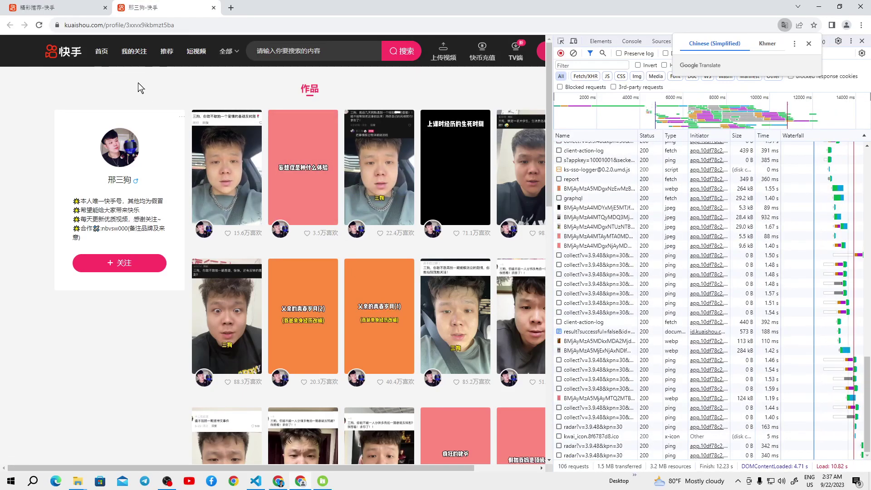
left_click(819, 7)
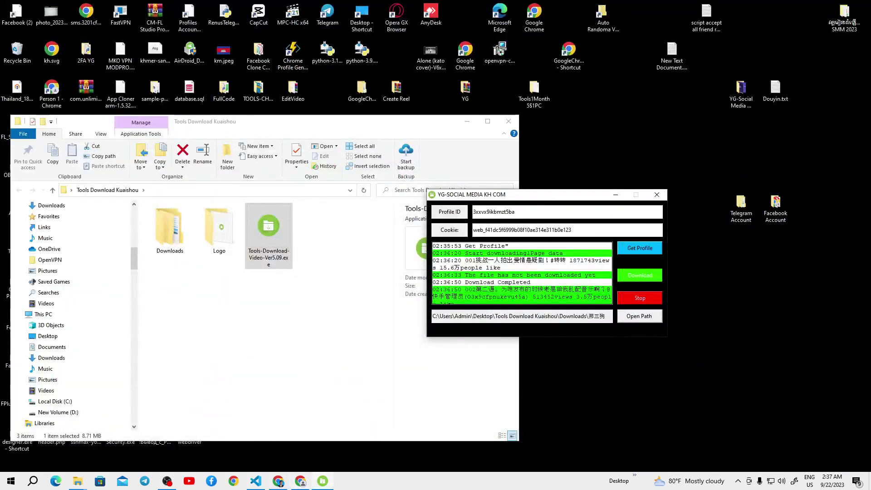
Step: Check the Downloads subfolder of Tools Download Kuaishou, return to its parent folder and minimize the window
double_click(171, 234)
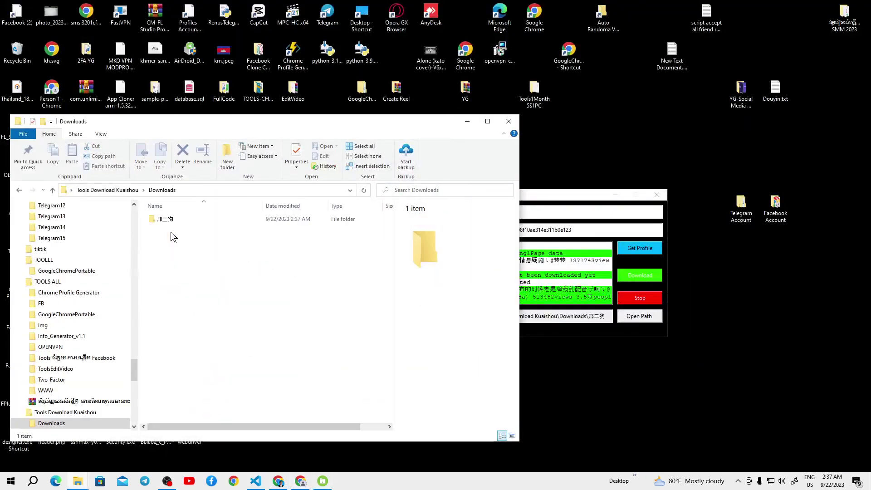
left_click(52, 190)
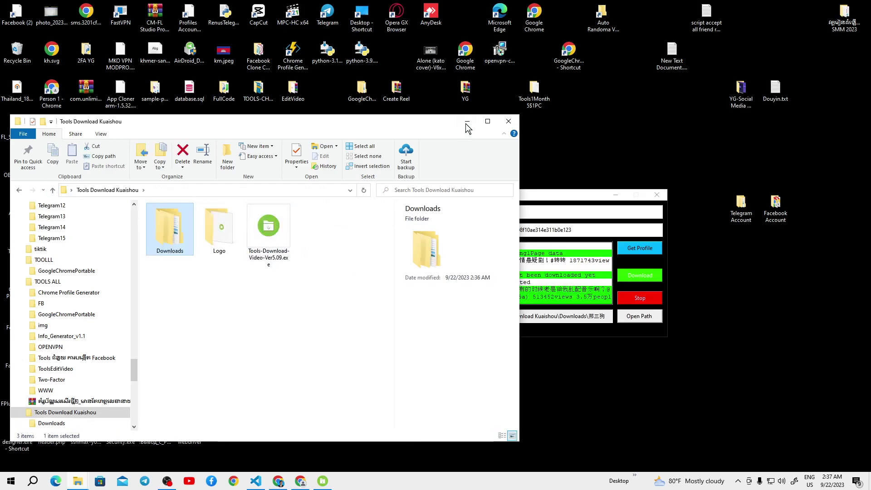
left_click(467, 122)
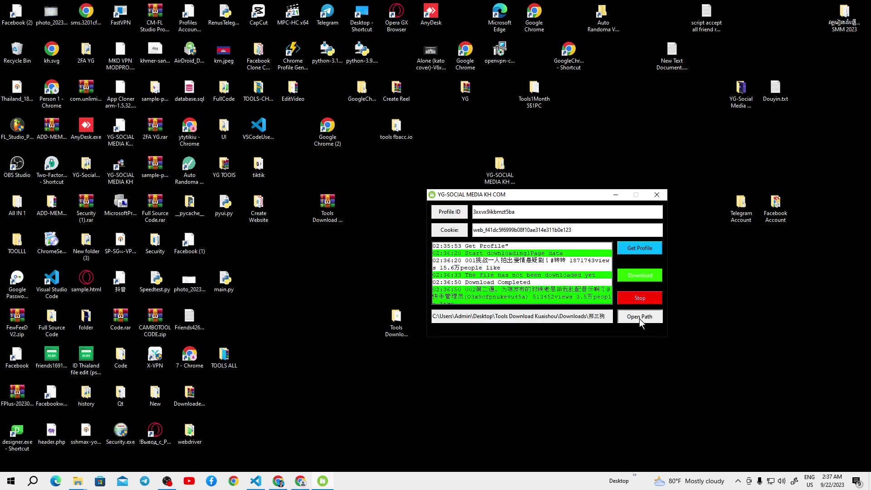
Step: Open the downloader's save path, shift the tool's window aside to view the downloaded videos, and minimize the folder
left_click(640, 318)
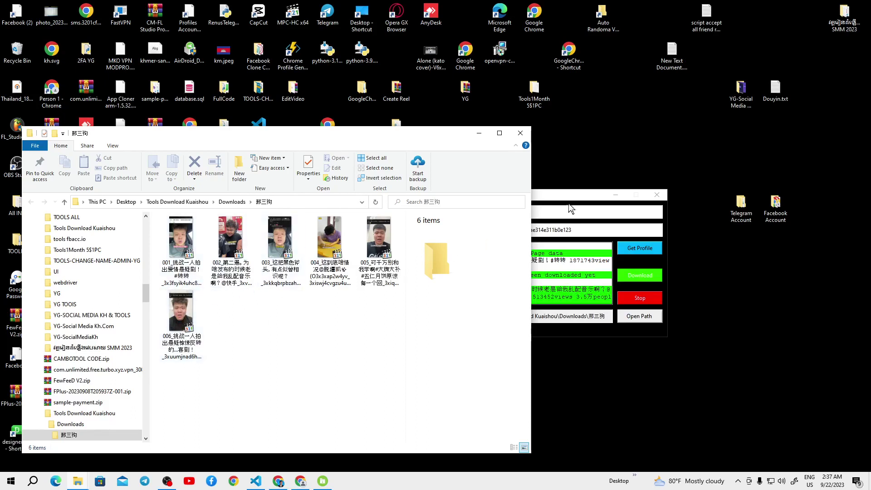
left_click_drag(570, 196, 599, 236)
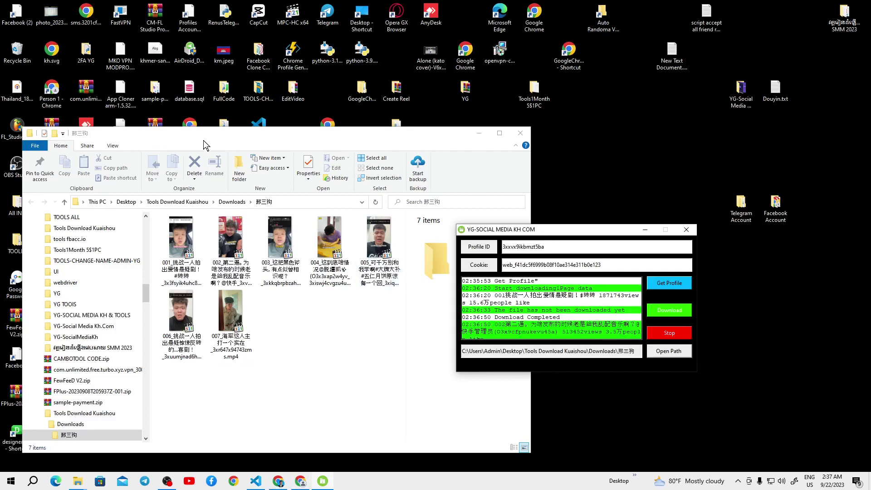
left_click(479, 134)
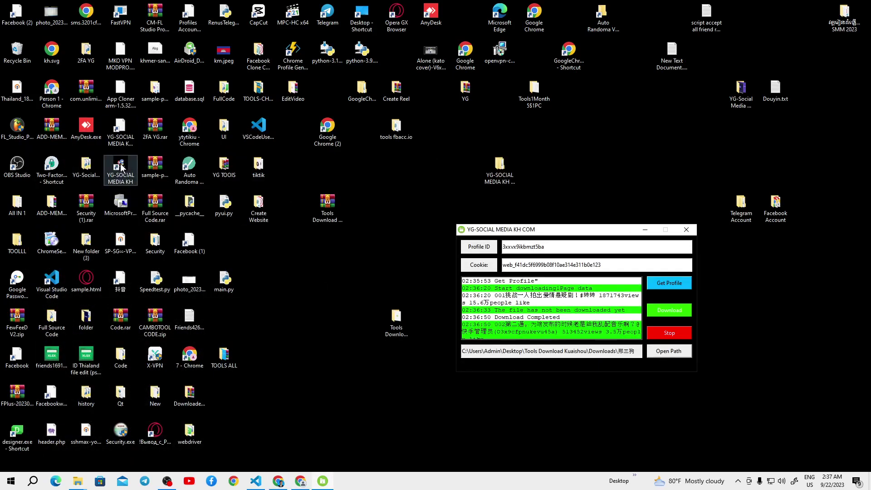
Step: Open the YG-SOCIAL MEDIA KH site from its desktop shortcut, generate an ABA top-up payment QR code for 5 USD and return to the homepage
double_click(122, 168)
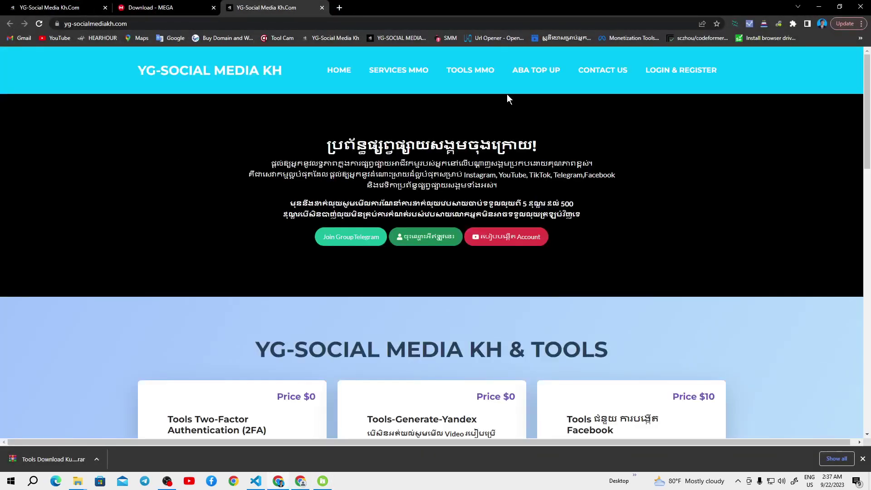
left_click(539, 72)
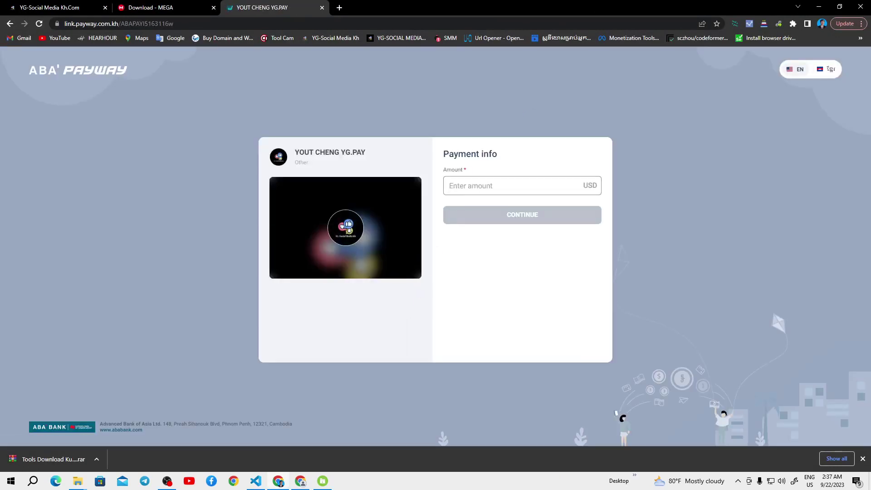
type("1")
left_click(510, 217)
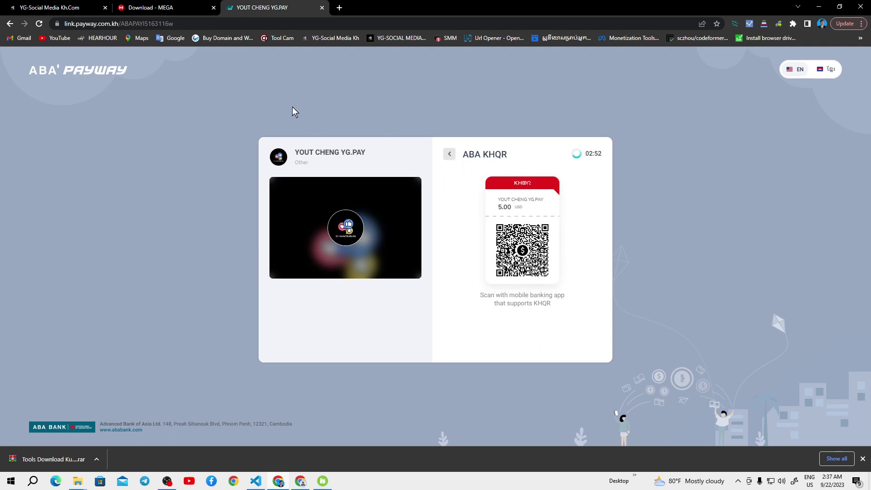
left_click(10, 26)
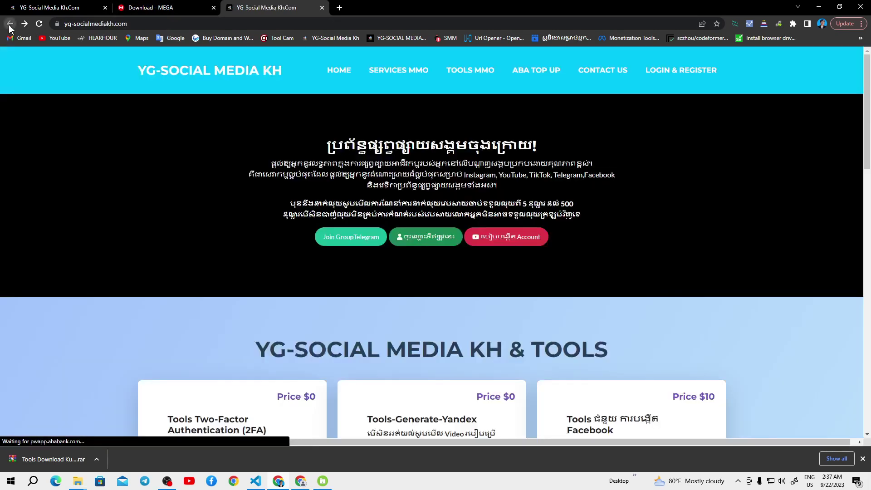
Step: Open the site's Telegram group, view its newest messages, look through the chat list and minimize Telegram
left_click(345, 237)
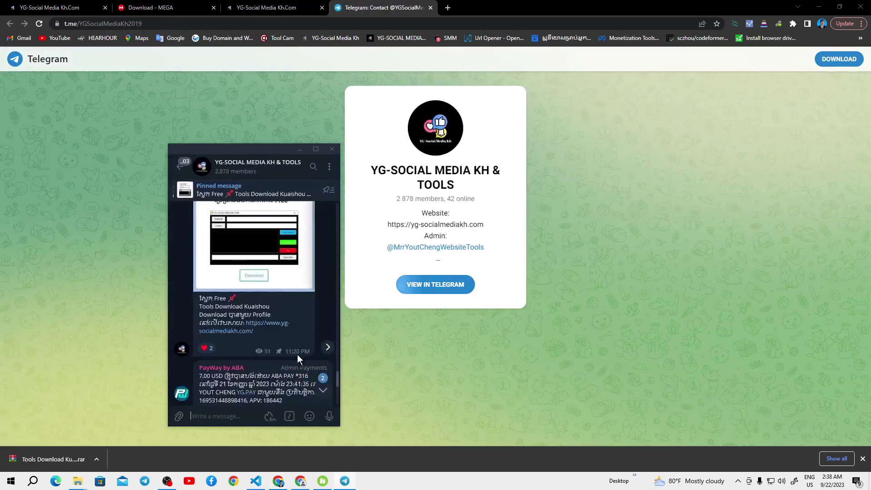
scroll(309, 363, "down", 2)
left_click(323, 386)
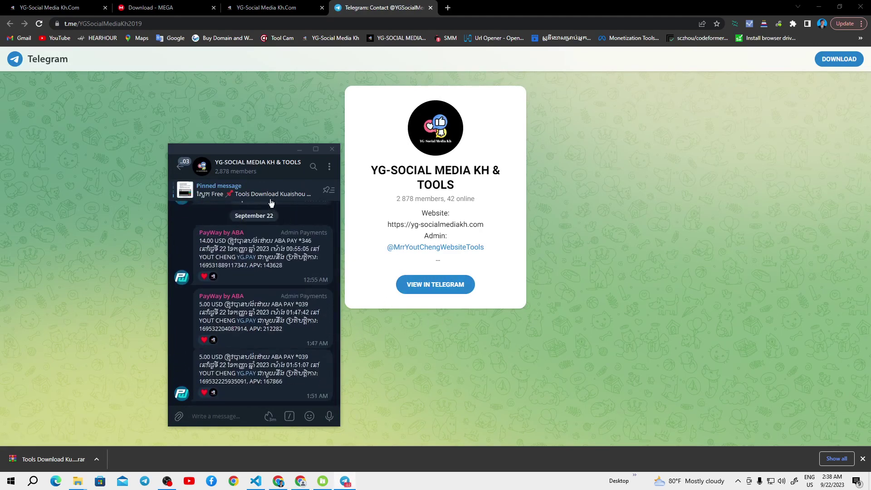
left_click(190, 169)
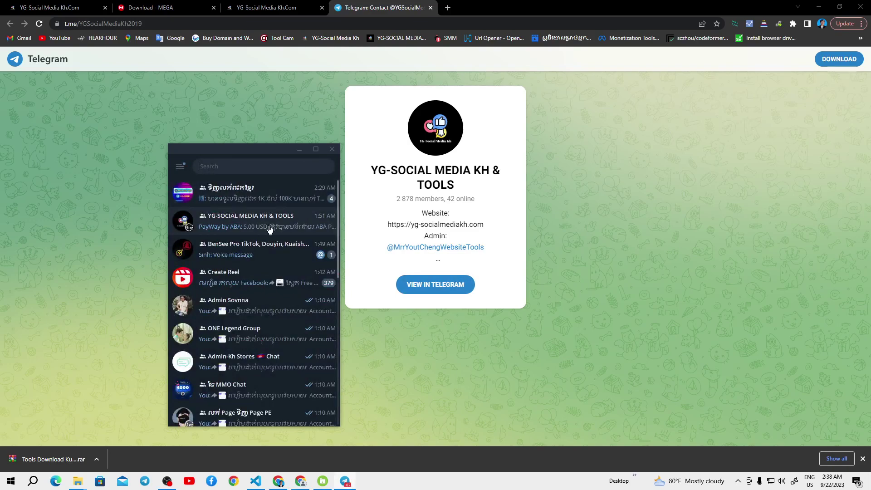
scroll(275, 215, "down", 4)
scroll(278, 210, "up", 2)
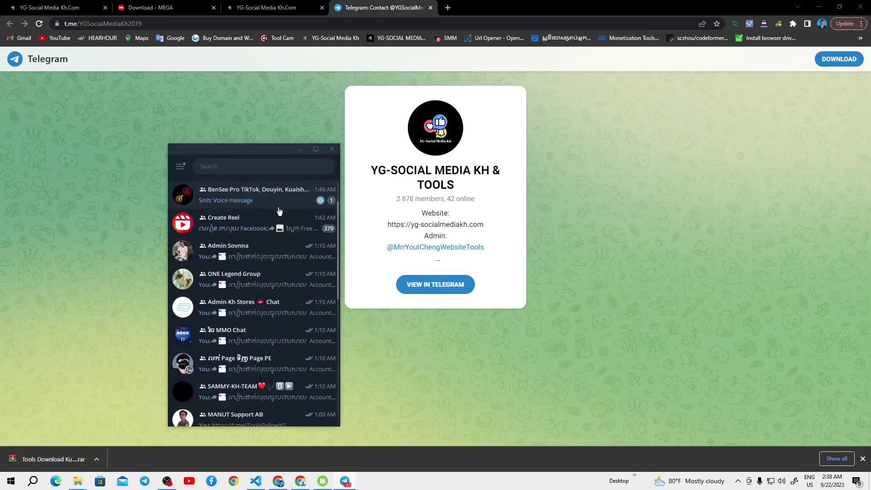
left_click(300, 150)
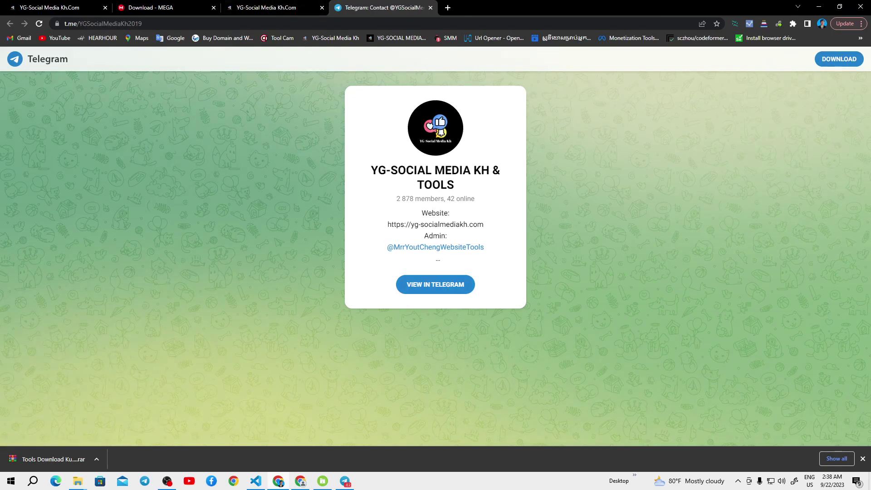
Step: Return to the YG-SOCIAL MEDIA KH homepage and look through the tools offered down to the contact footer
left_click(267, 5)
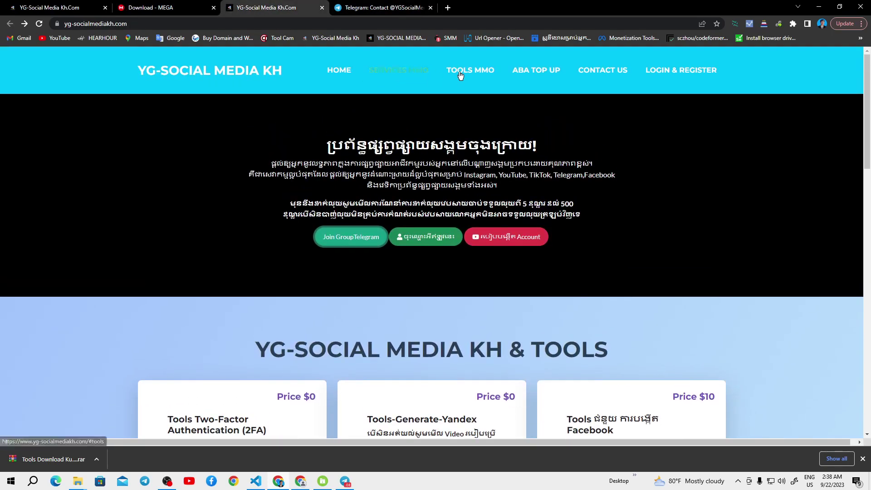
left_click(474, 75)
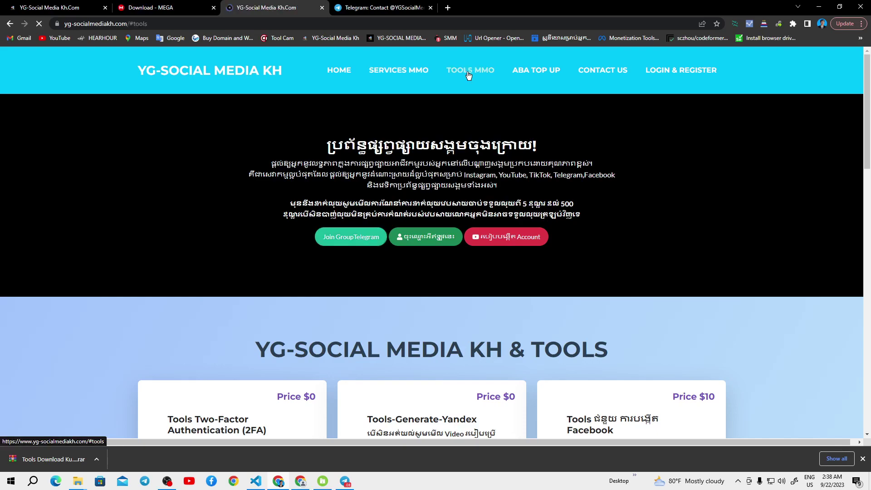
scroll(848, 168, "down", 15)
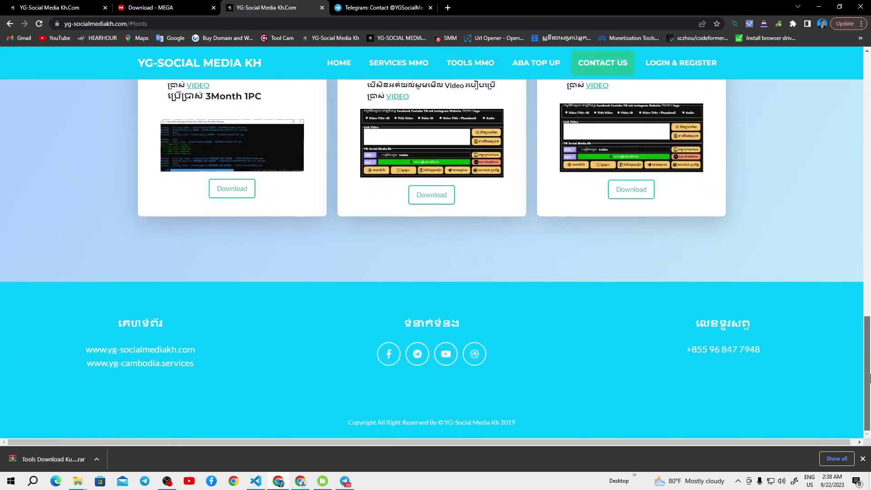
scroll(818, 95, "up", 20)
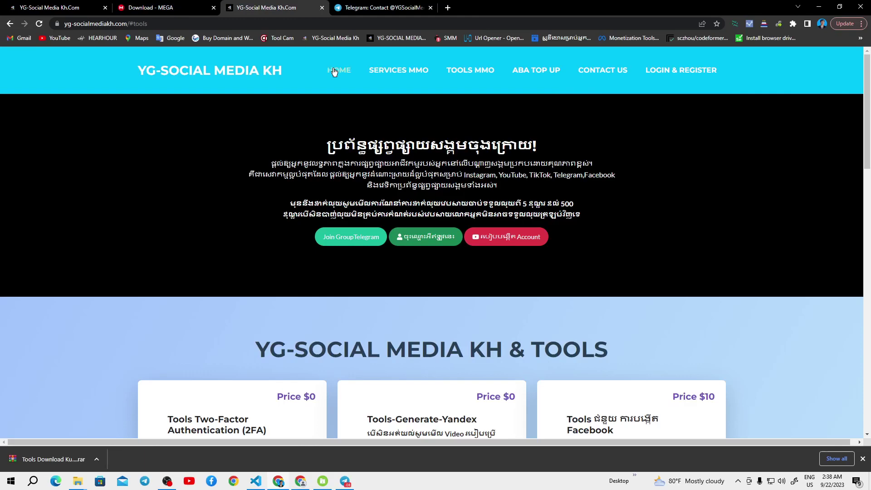
Step: Open the site's MMO services list, examine the Facebook services and their rates, and minimize the browser
left_click(399, 71)
scroll(444, 200, "down", 1)
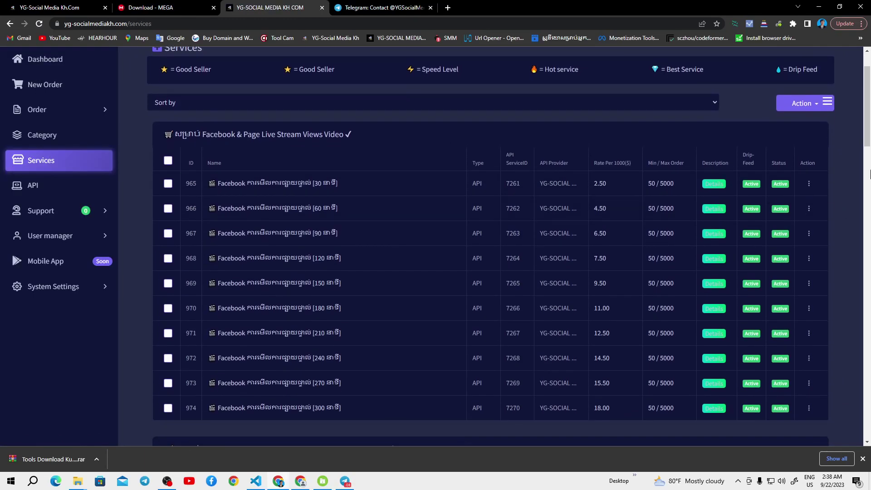
left_click_drag(868, 131, 869, 194)
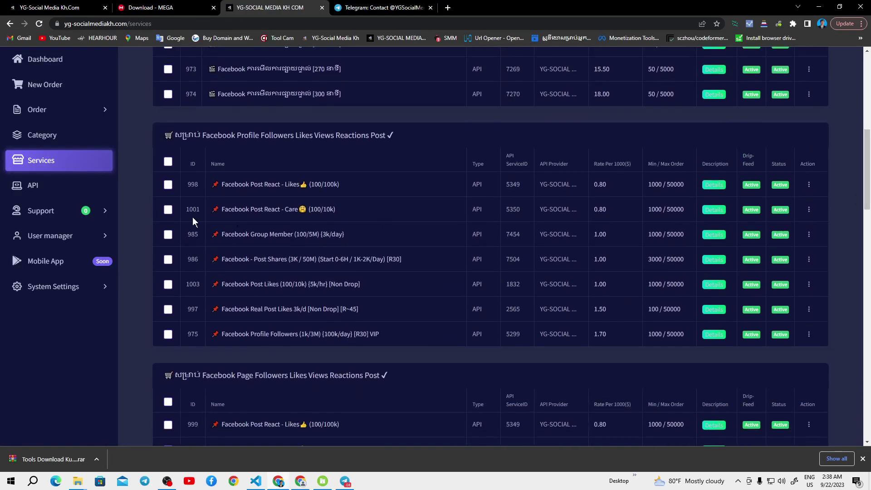
scroll(305, 202, "down", 6)
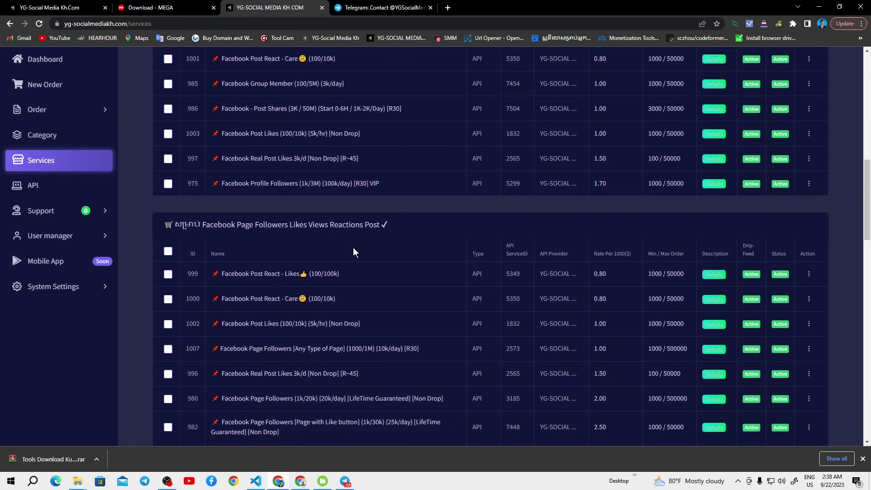
left_click(868, 163)
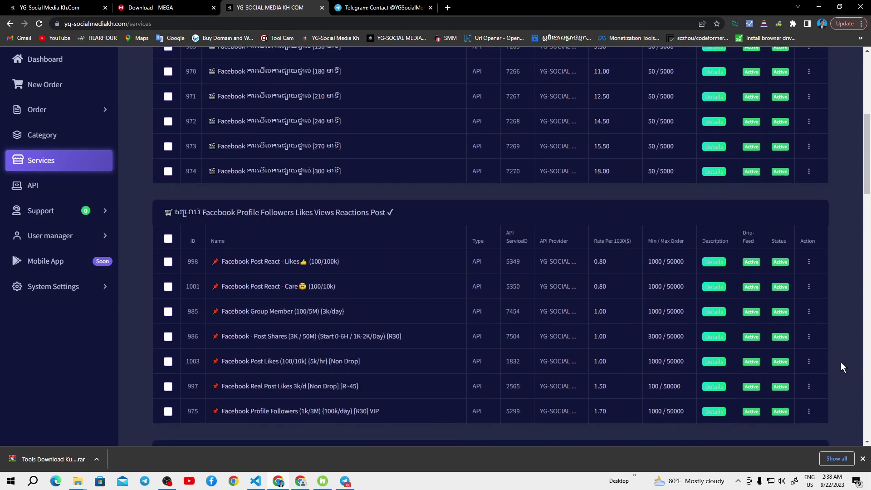
scroll(840, 368, "down", 2)
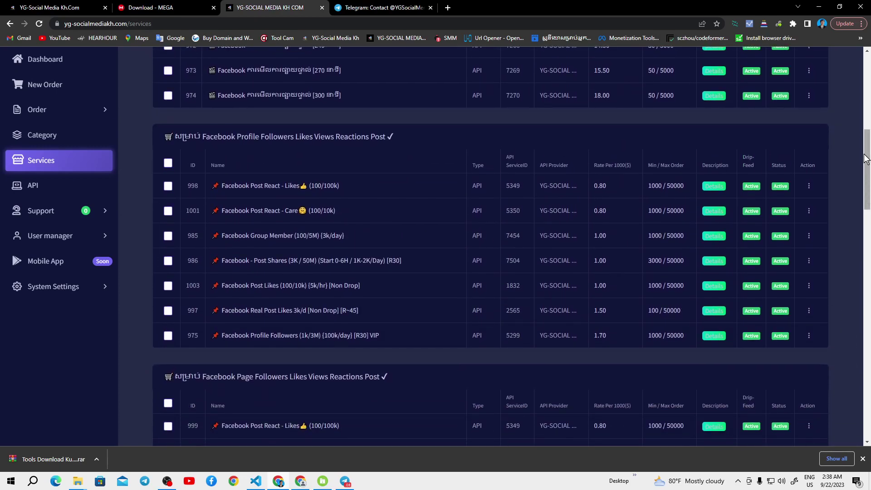
mouse_move(865, 159)
left_mouse_down()
mouse_move(866, 341)
mouse_move(866, 282)
mouse_move(818, 186)
mouse_move(811, 109)
mouse_move(865, 148)
left_mouse_up()
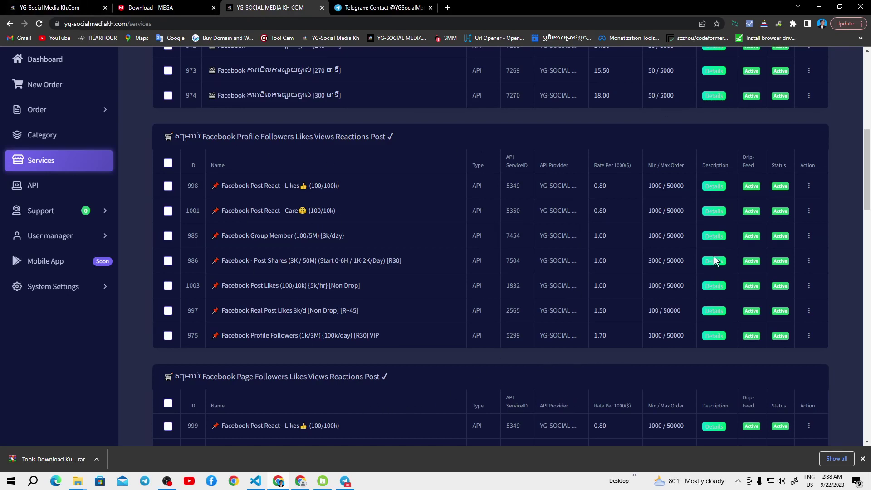
left_click(819, 6)
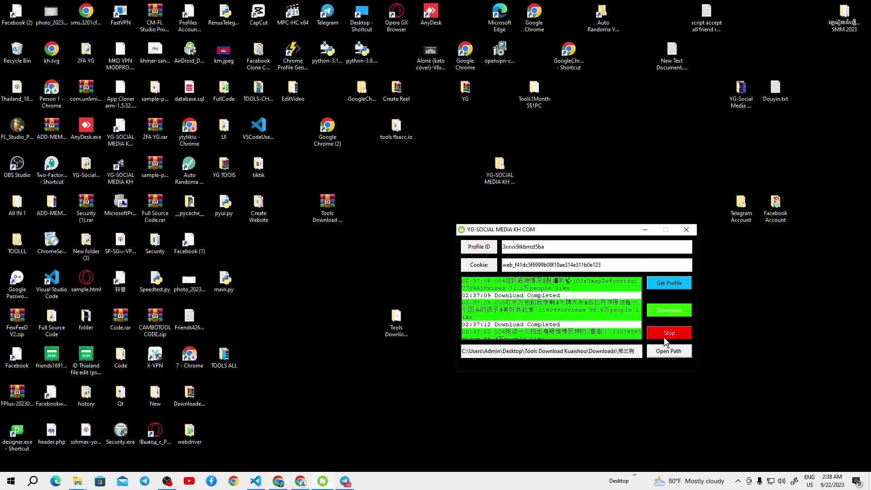
Step: Open the downloader's save path and arrange the folder and downloader windows so that both the videos and the log are visible
left_click(665, 352)
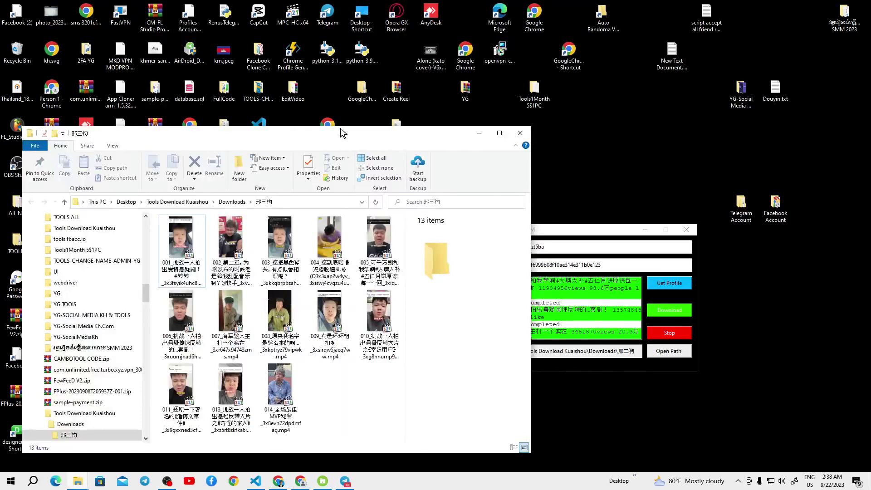
left_click_drag(344, 135, 352, 55)
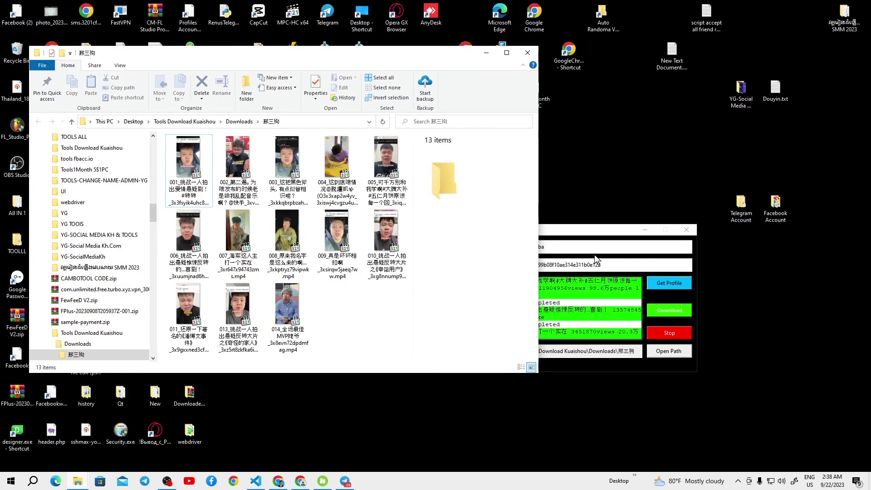
left_click_drag(589, 230, 642, 167)
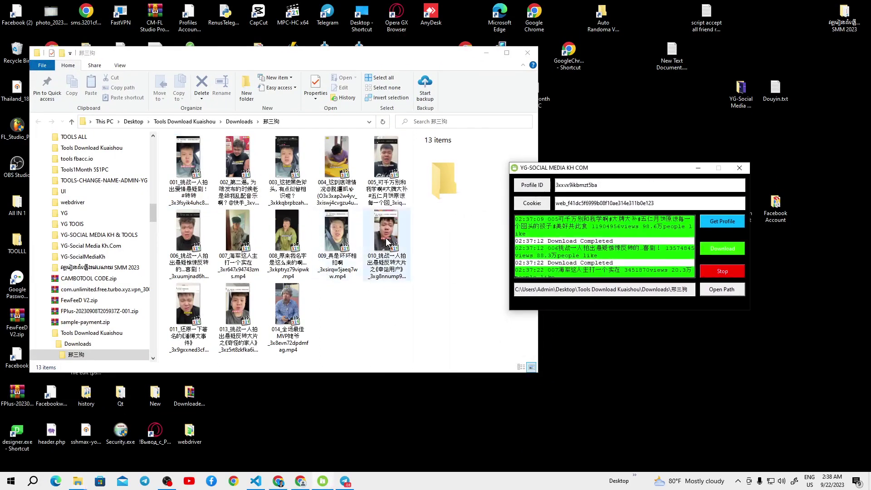